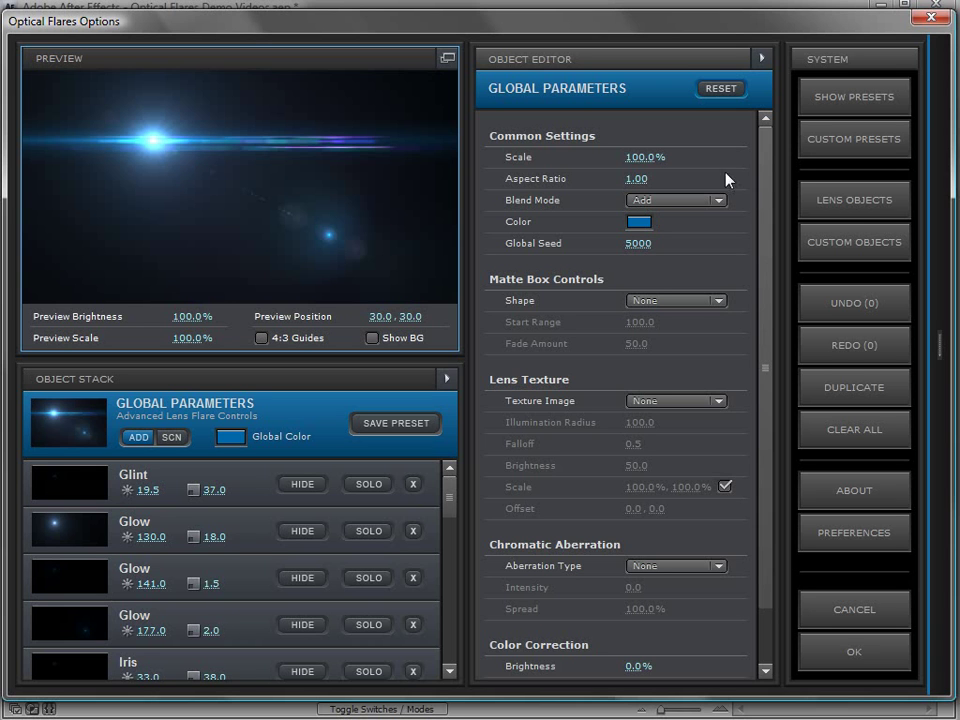
# Open the Preset Browser from the Optical Flares Options window with Show Presets.
pyautogui.click(850, 98)
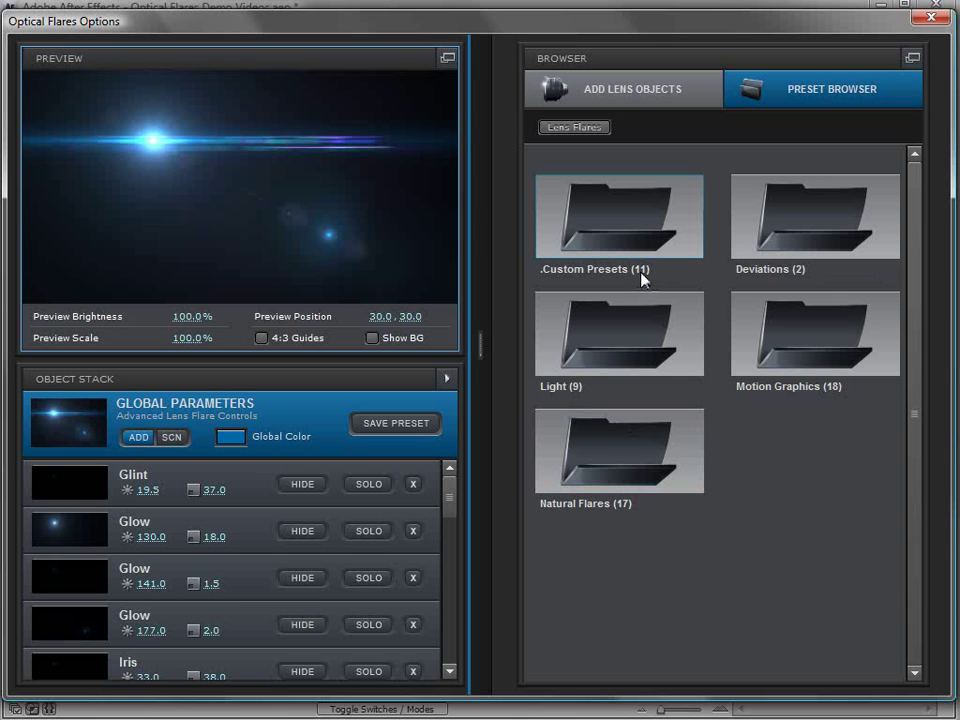
# Open the .Custom Presets folder, load JayJay and move the flare upper left.
pyautogui.doubleClick(626, 219)
pyautogui.moveTo(911, 253); pyautogui.dragTo(912, 383)
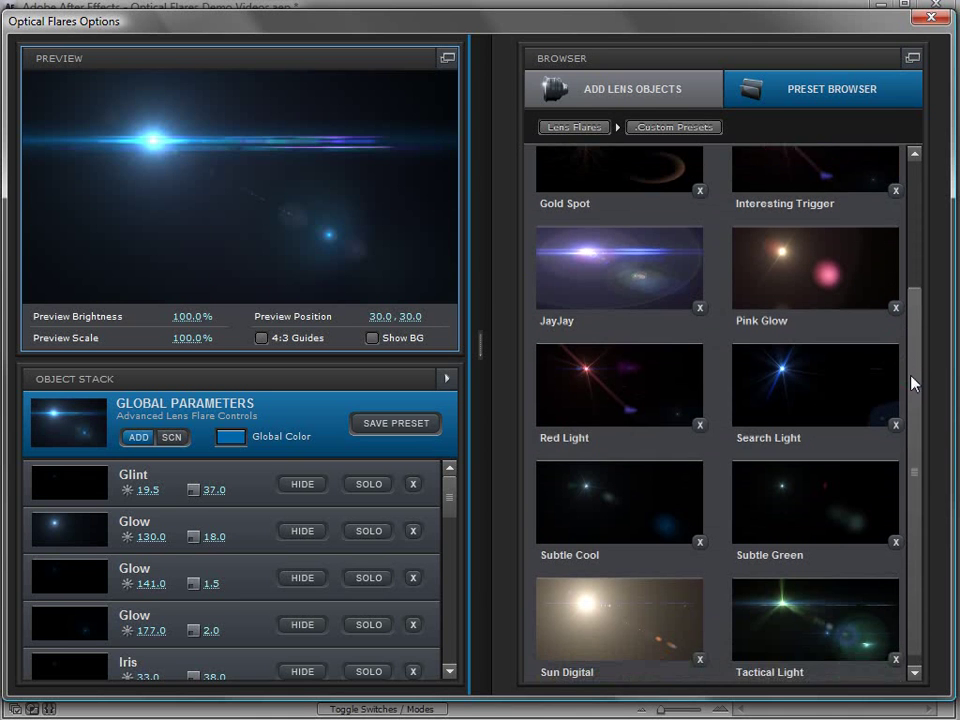
pyautogui.doubleClick(614, 256)
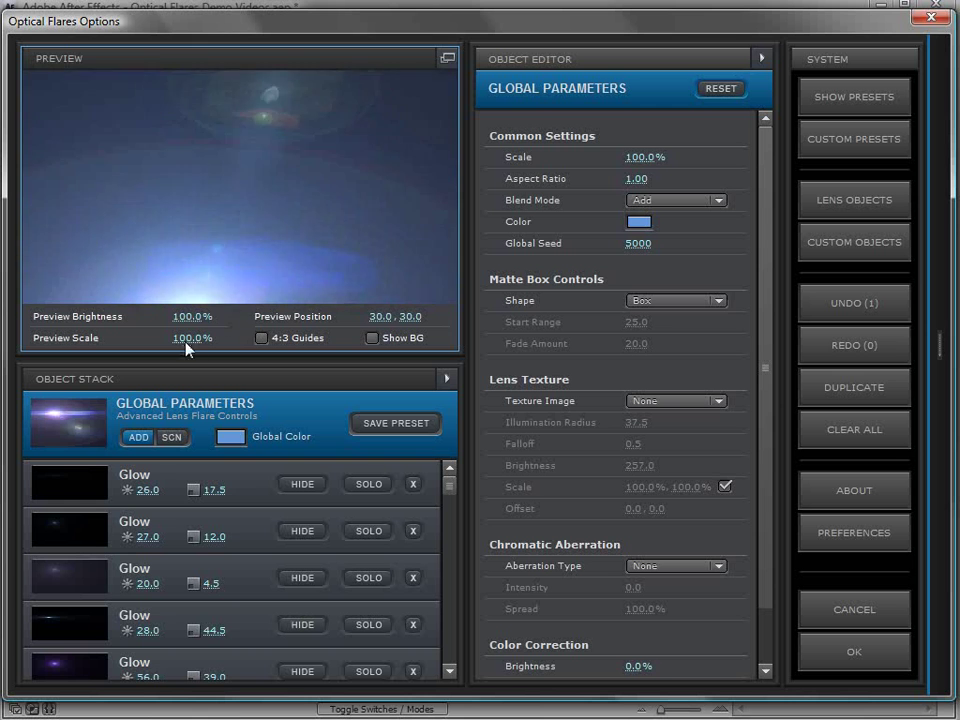
pyautogui.click(117, 110)
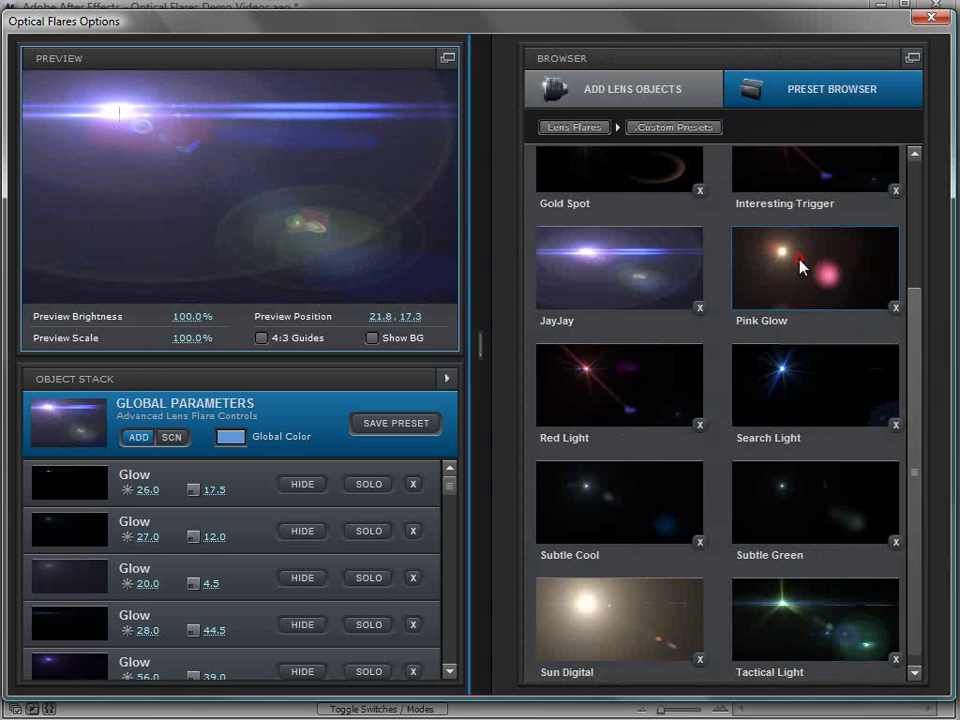
# Try Pink Glow and Search Light, then load Red Light and reposition it in Preview.
pyautogui.doubleClick(801, 268)
pyautogui.click(793, 399)
pyautogui.click(620, 389)
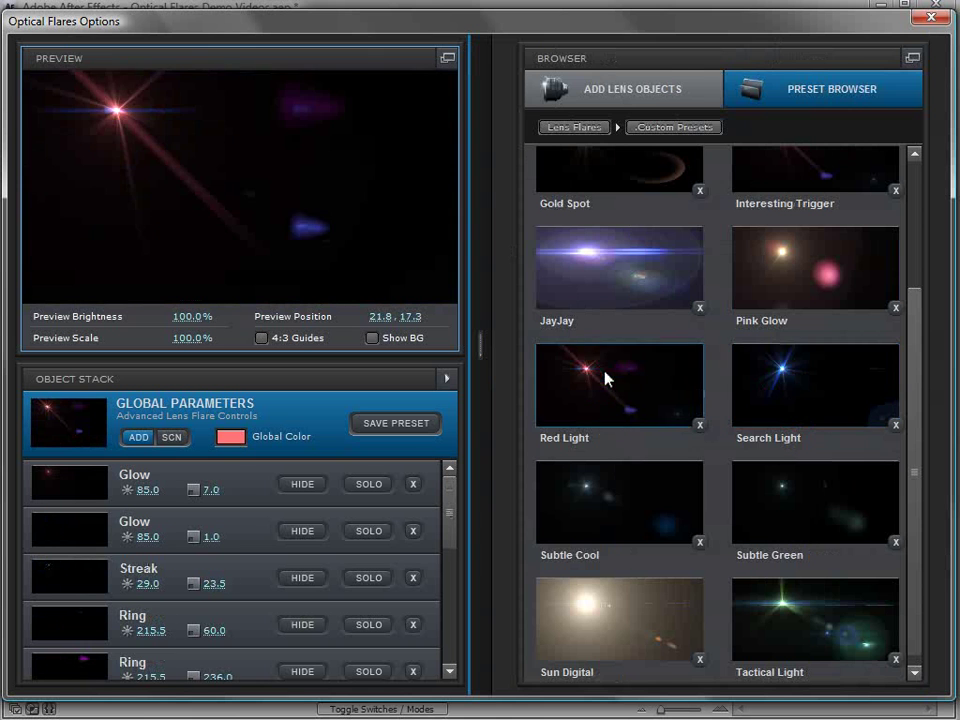
pyautogui.moveTo(273, 157); pyautogui.dragTo(173, 153)
# Load the Sun Digital preset and drag the flare across the preview.
pyautogui.click(932, 345)
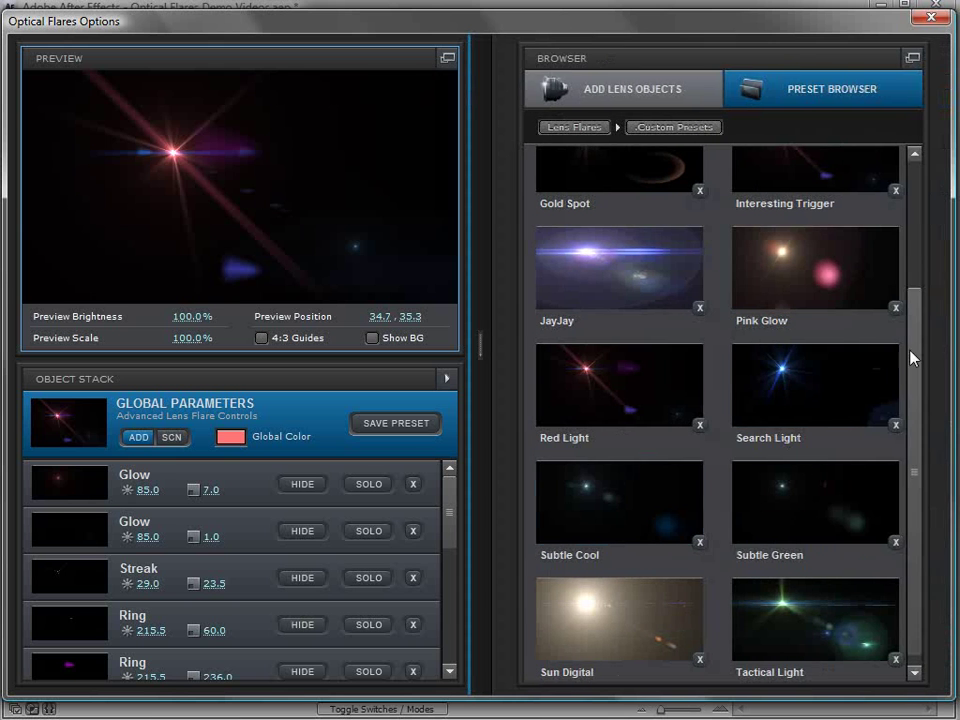
pyautogui.click(621, 621)
pyautogui.moveTo(193, 154); pyautogui.dragTo(401, 140)
# Try Subtle Green and Search Light, then load Red Light and move it left.
pyautogui.click(940, 345)
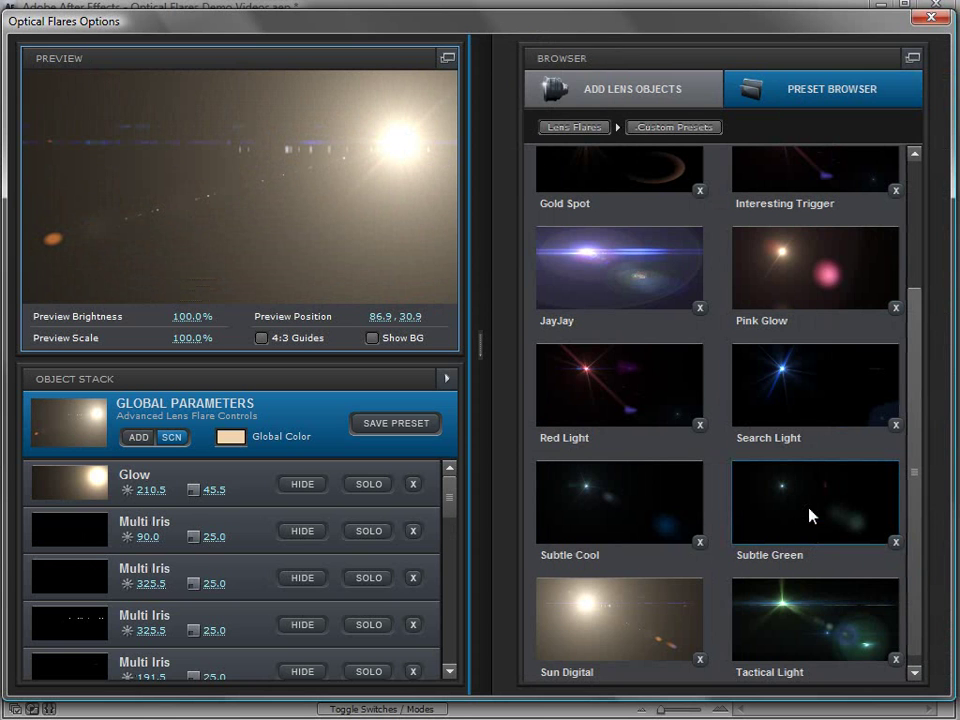
pyautogui.click(803, 478)
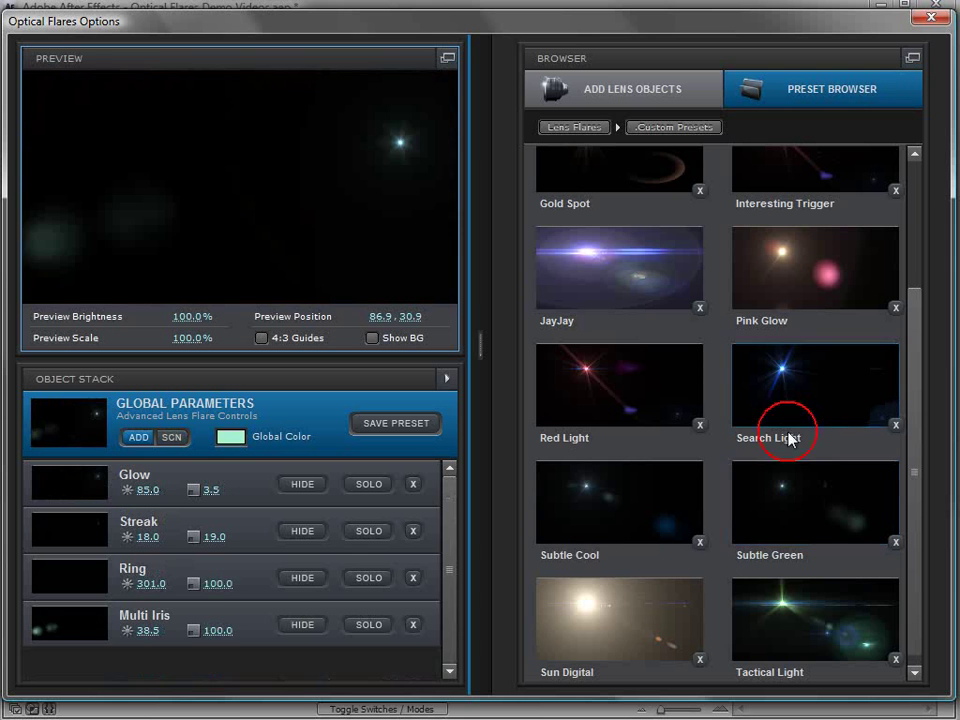
pyautogui.click(785, 422)
pyautogui.click(638, 410)
pyautogui.click(480, 345)
pyautogui.moveTo(332, 154); pyautogui.dragTo(207, 146)
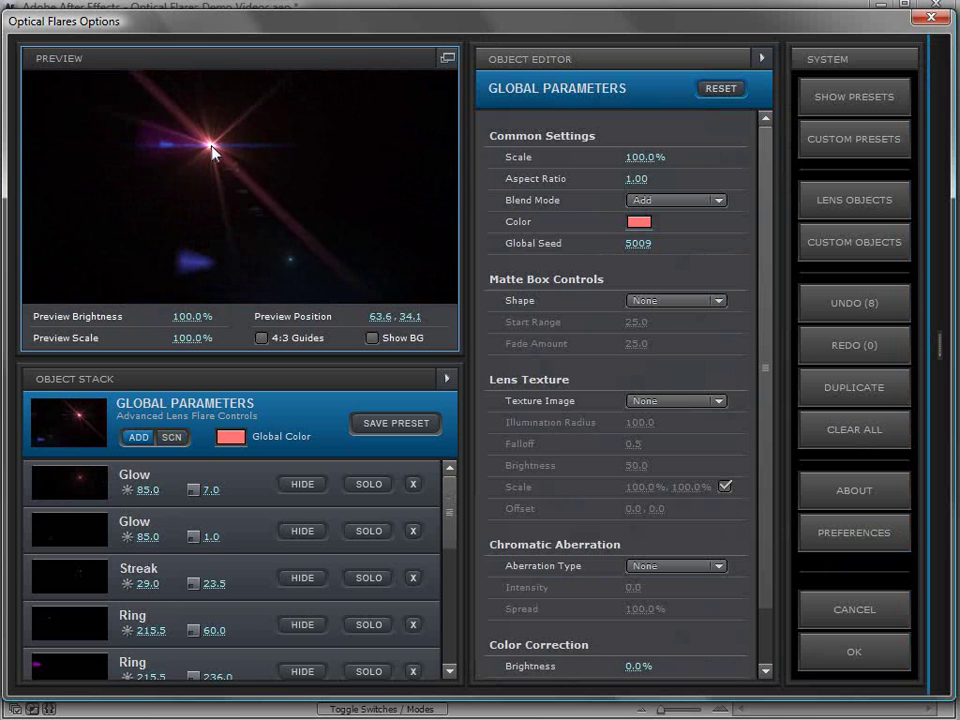
# Delete the second Ring element (602.0) from the stack and shift the flare right.
pyautogui.moveTo(446, 487)
pyautogui.mouseDown()
pyautogui.moveTo(444, 587)
pyautogui.moveTo(446, 564)
pyautogui.moveTo(292, 541)
pyautogui.mouseUp()
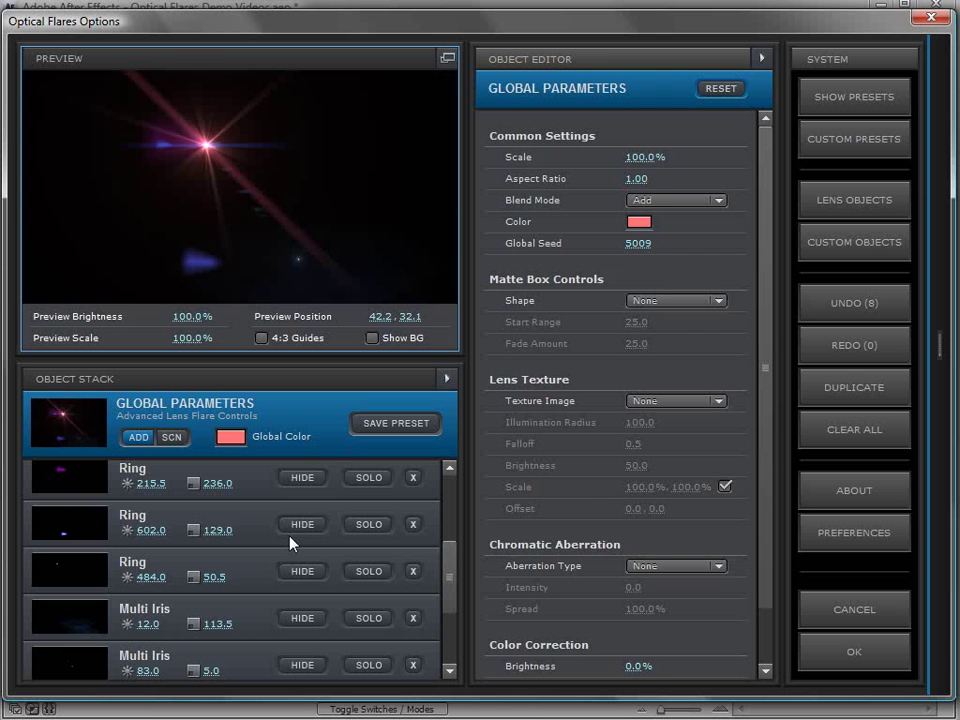
pyautogui.click(243, 525)
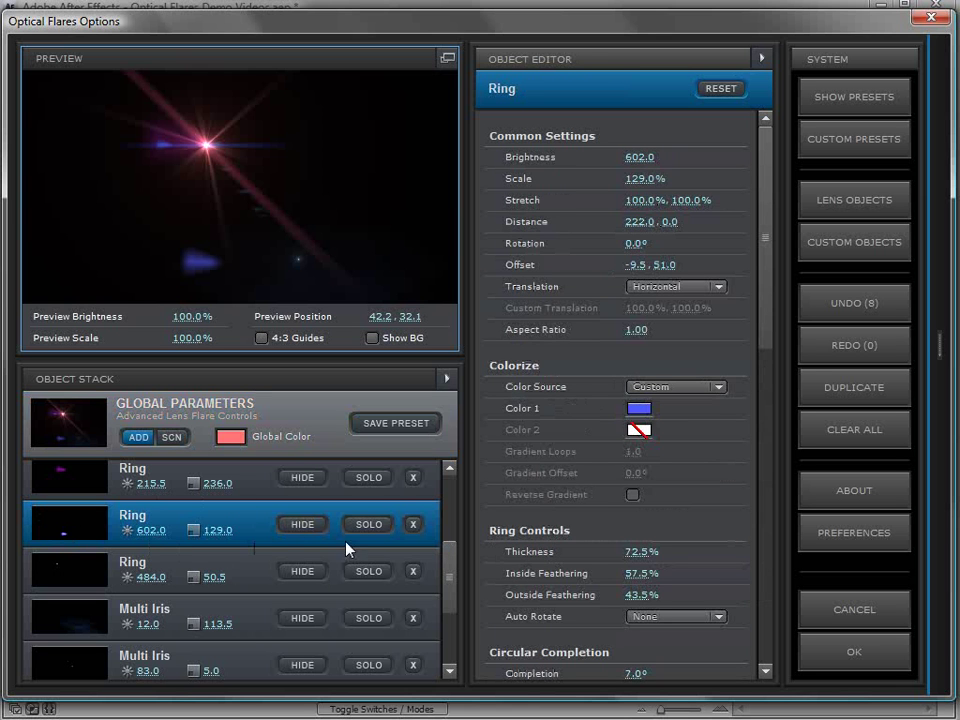
pyautogui.click(413, 525)
pyautogui.moveTo(215, 155); pyautogui.dragTo(287, 141)
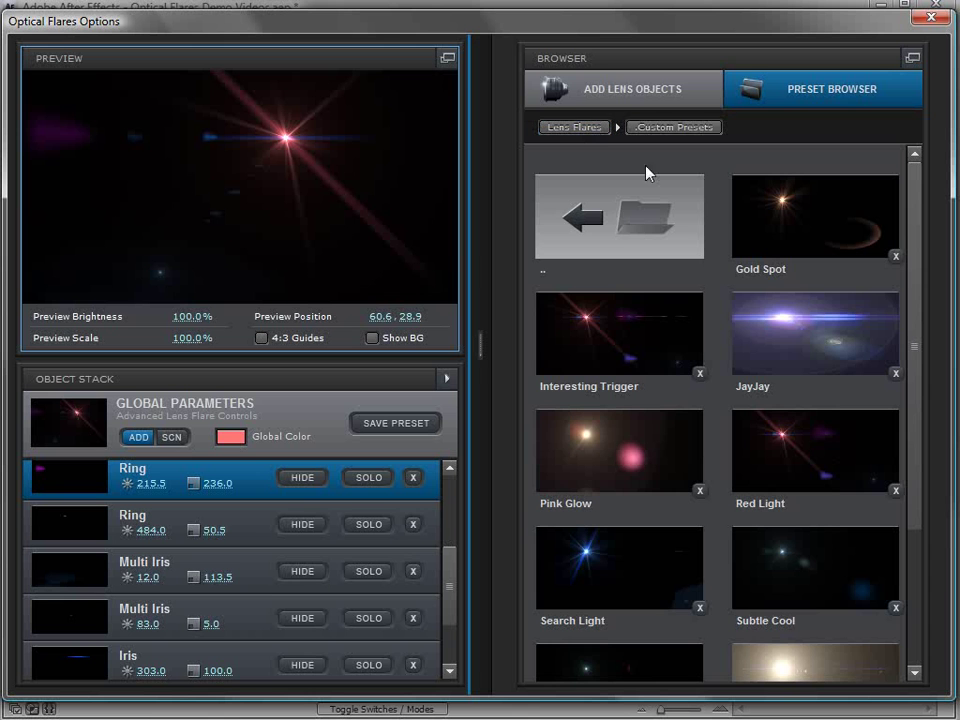
# Navigate from Custom Presets up to Lens Flares and into the Light folder.
pyautogui.doubleClick(607, 232)
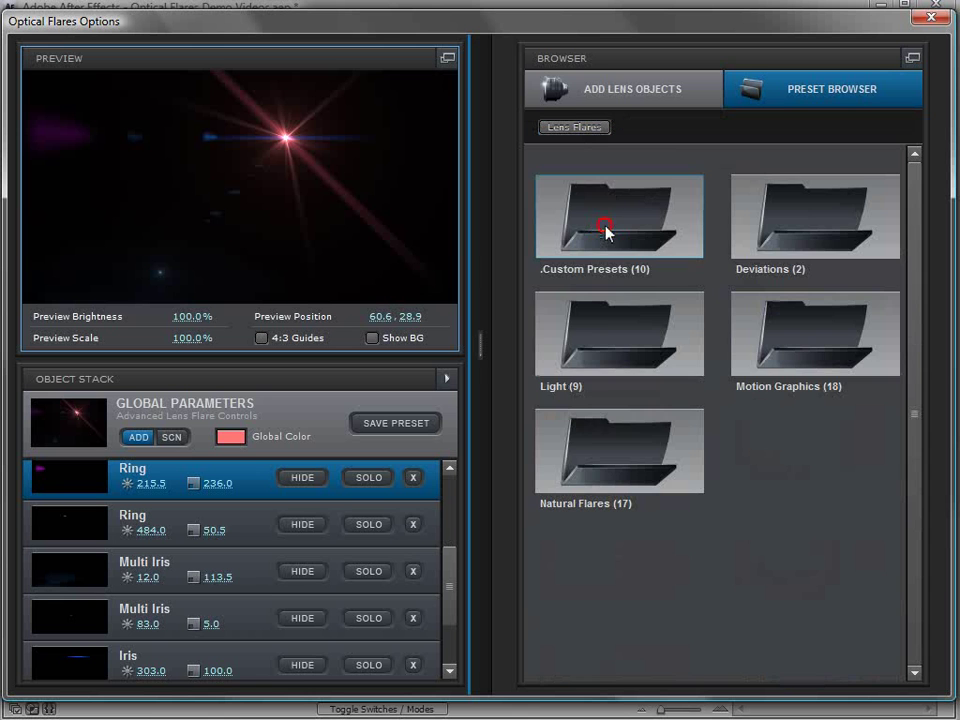
pyautogui.doubleClick(615, 352)
pyautogui.moveTo(916, 345); pyautogui.dragTo(916, 443)
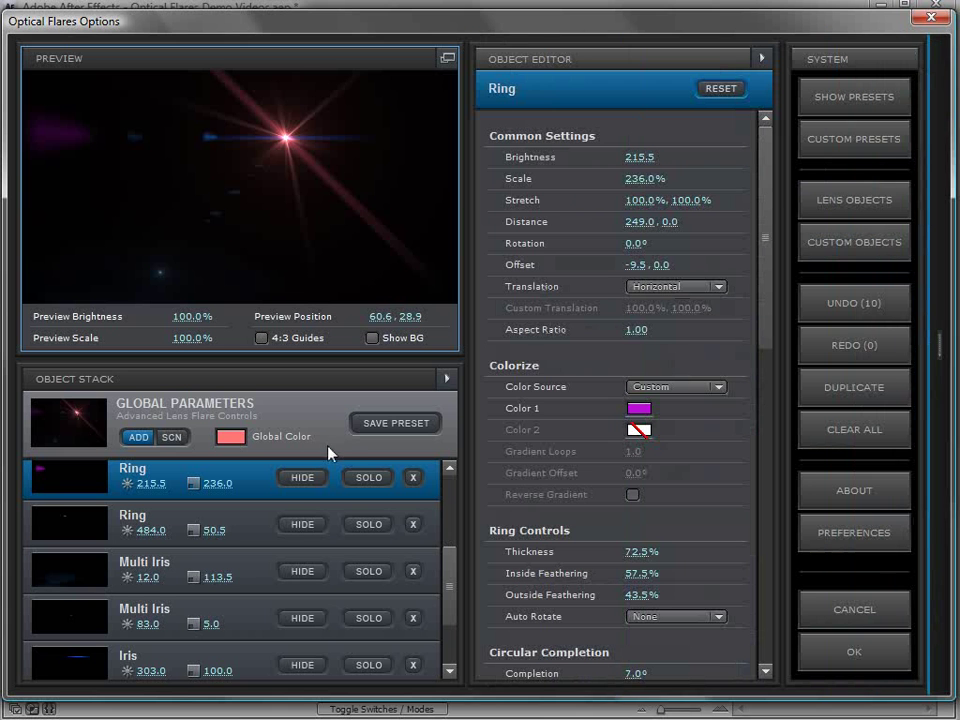
# Start Save Preset, cancel it, and reopen the browser from Custom Objects.
pyautogui.click(390, 422)
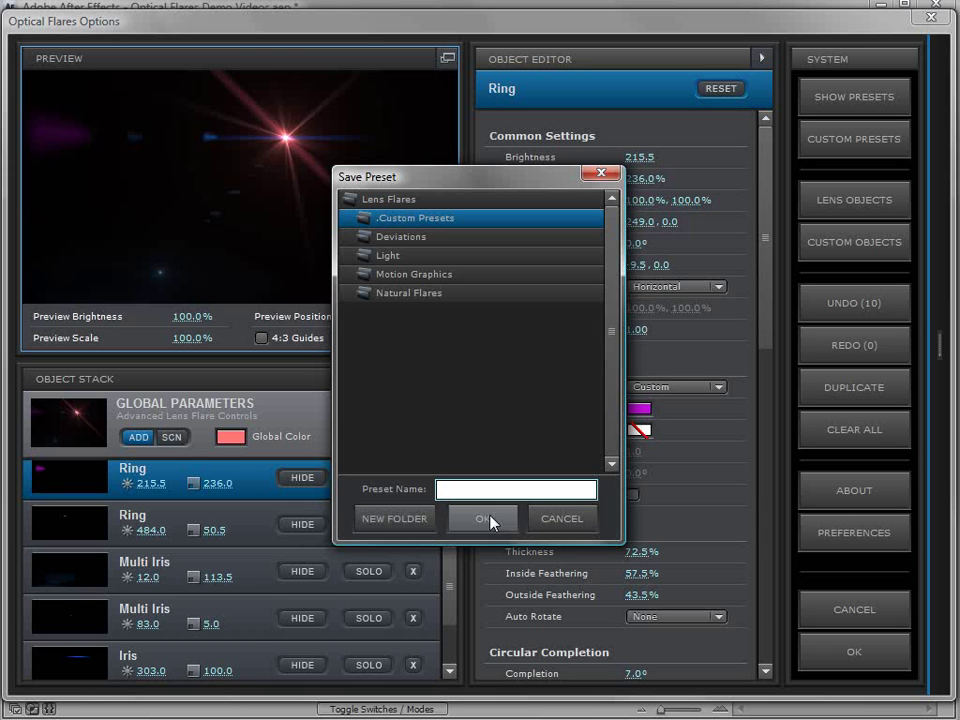
pyautogui.click(558, 520)
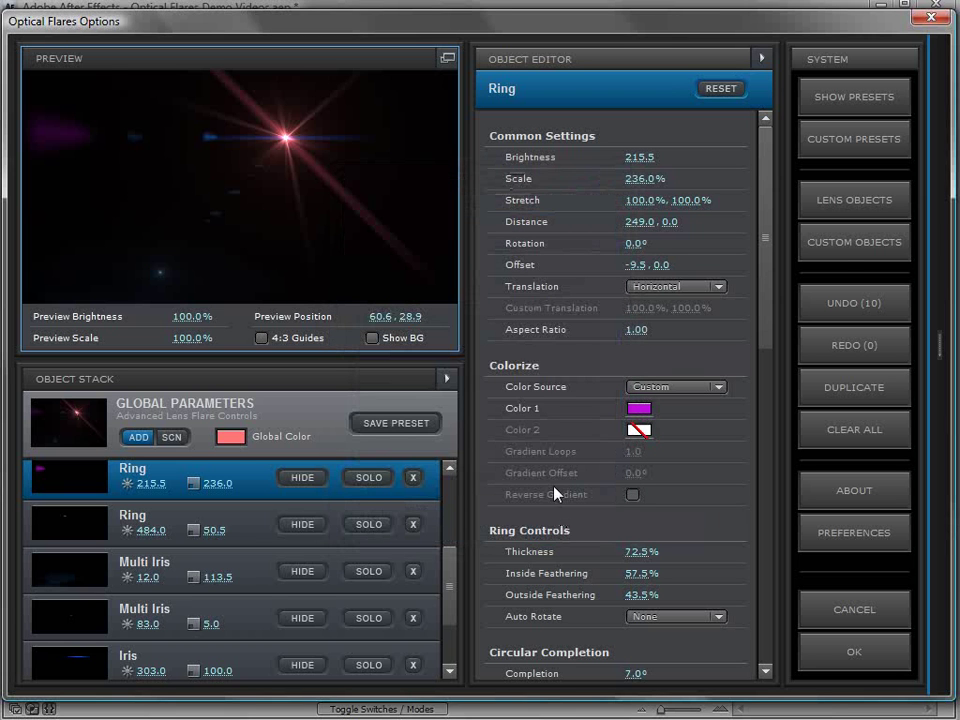
pyautogui.click(906, 256)
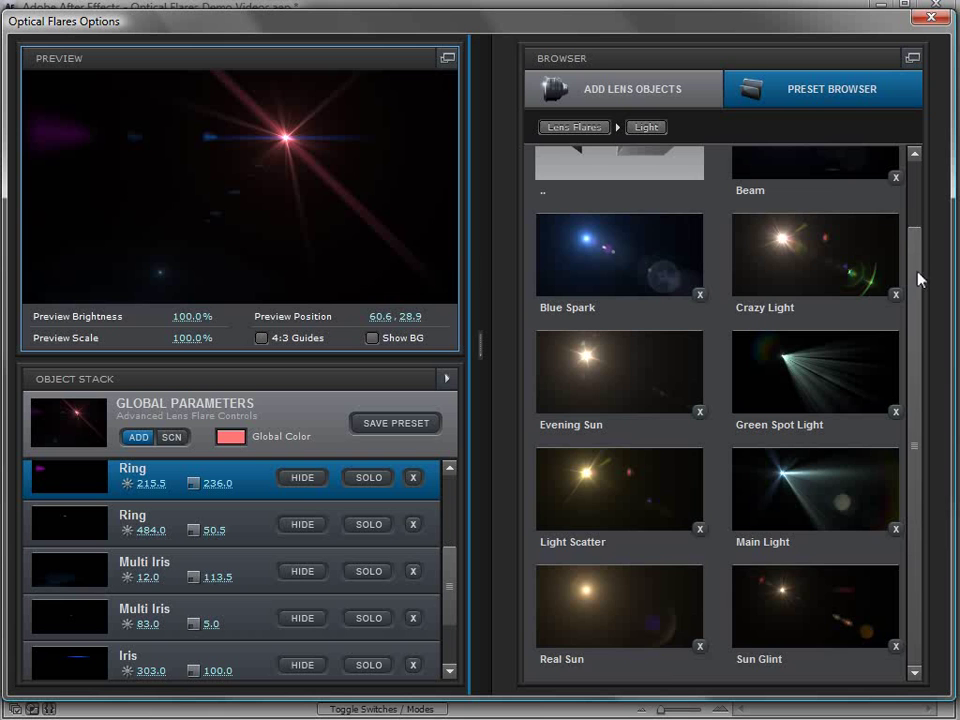
pyautogui.moveTo(917, 278); pyautogui.dragTo(916, 228)
# Load the Search Light preset from Custom Presets and move the flare down-left.
pyautogui.click(630, 208)
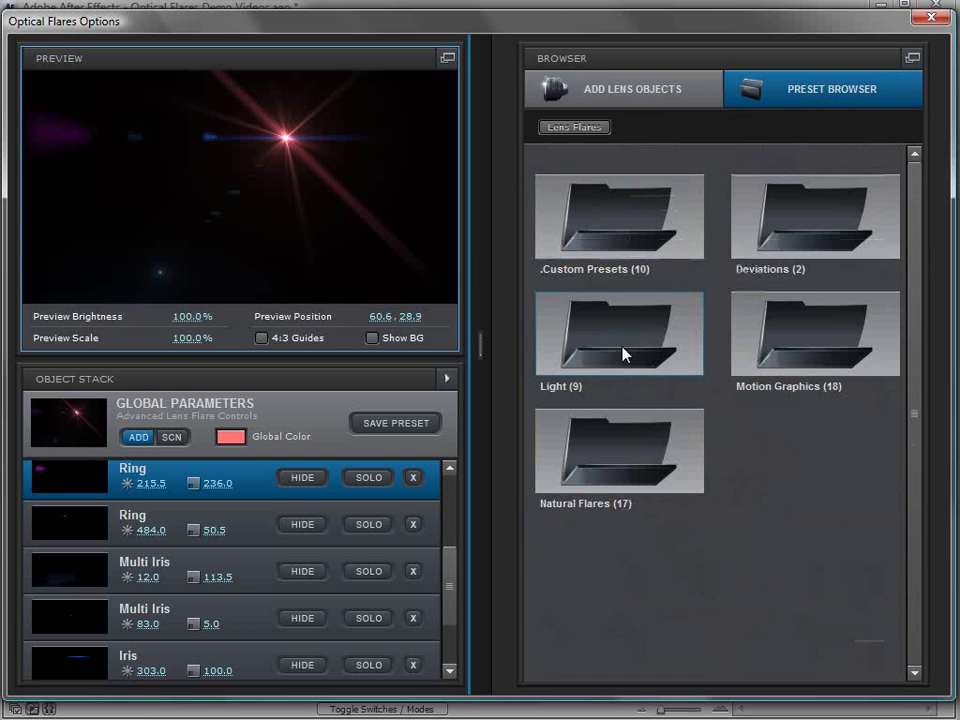
pyautogui.click(619, 239)
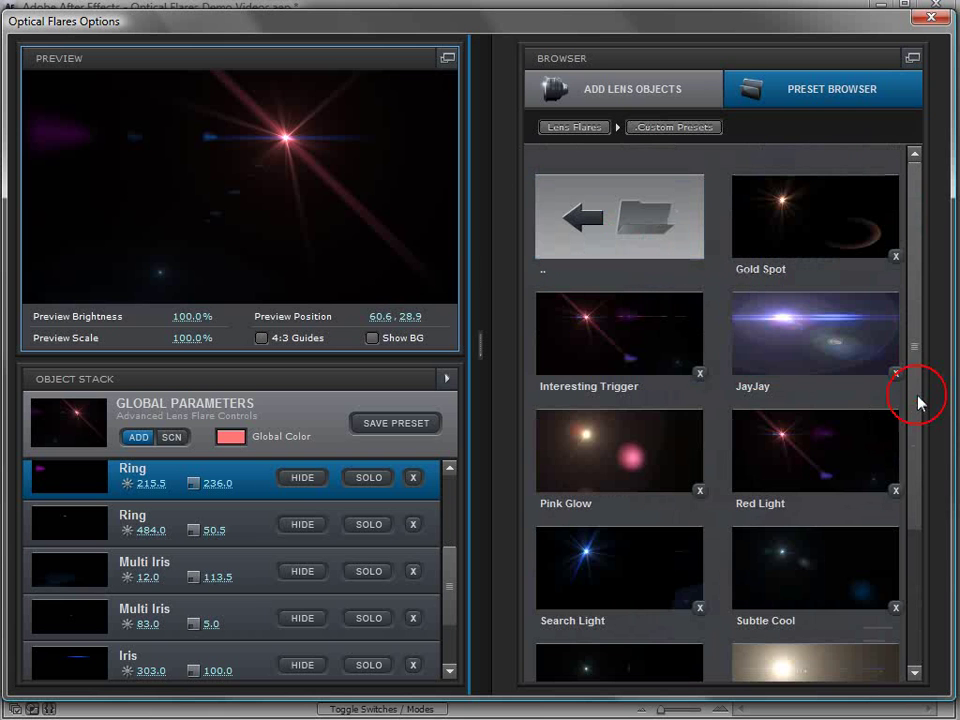
pyautogui.click(600, 575)
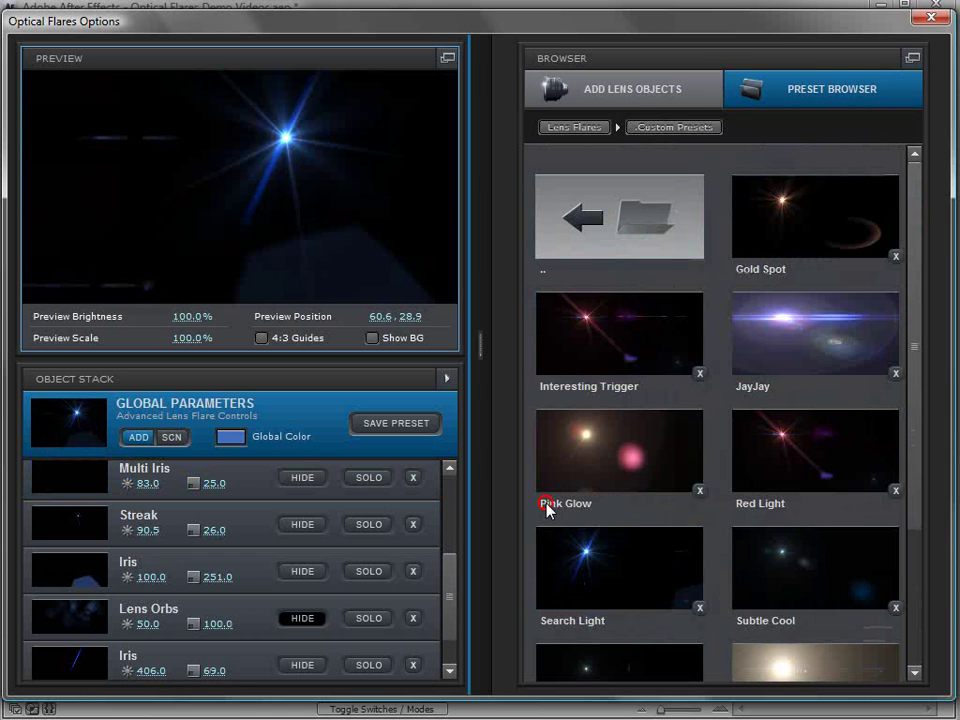
pyautogui.moveTo(215, 145)
pyautogui.mouseDown()
pyautogui.moveTo(236, 176)
pyautogui.moveTo(210, 161)
pyautogui.mouseUp()
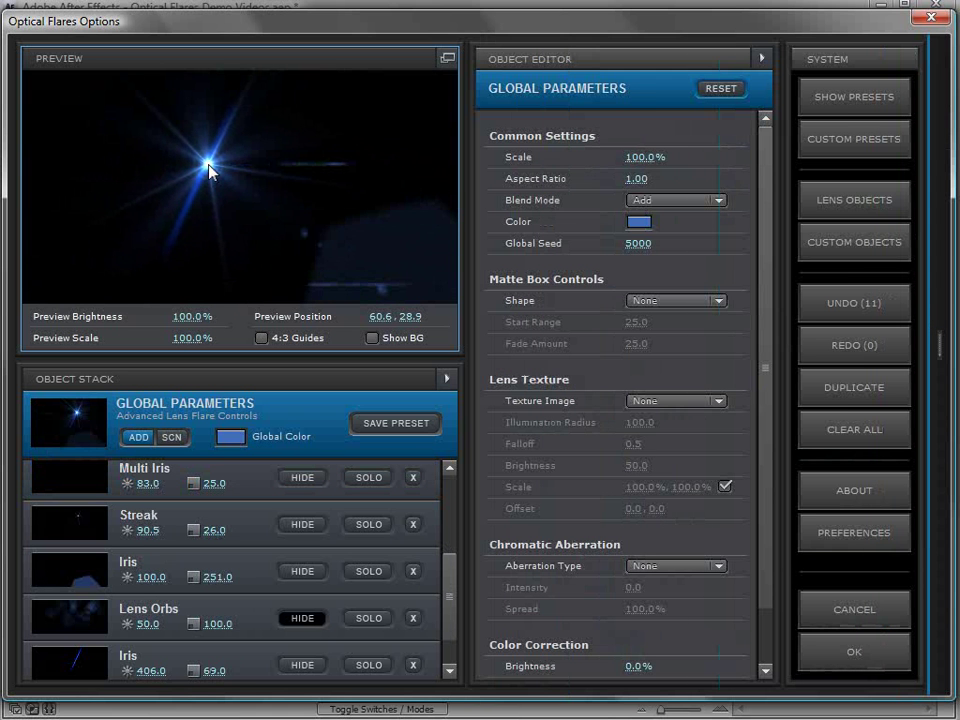
# Apply Subtle Cool as a replacement, then undo that change.
pyautogui.moveTo(917, 399); pyautogui.dragTo(910, 570)
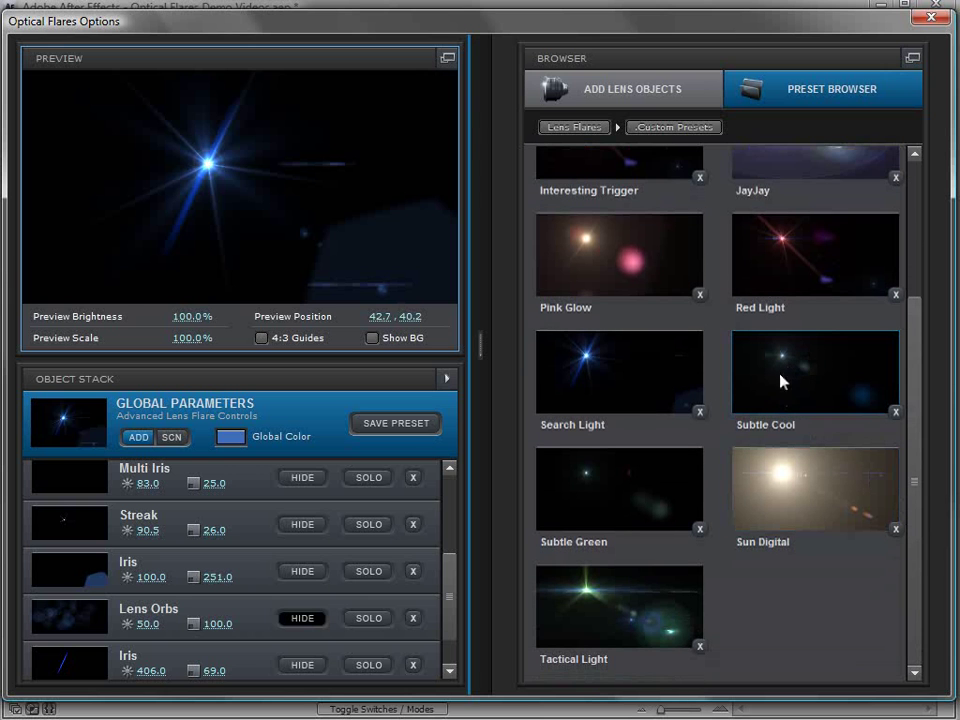
pyautogui.rightClick(744, 347)
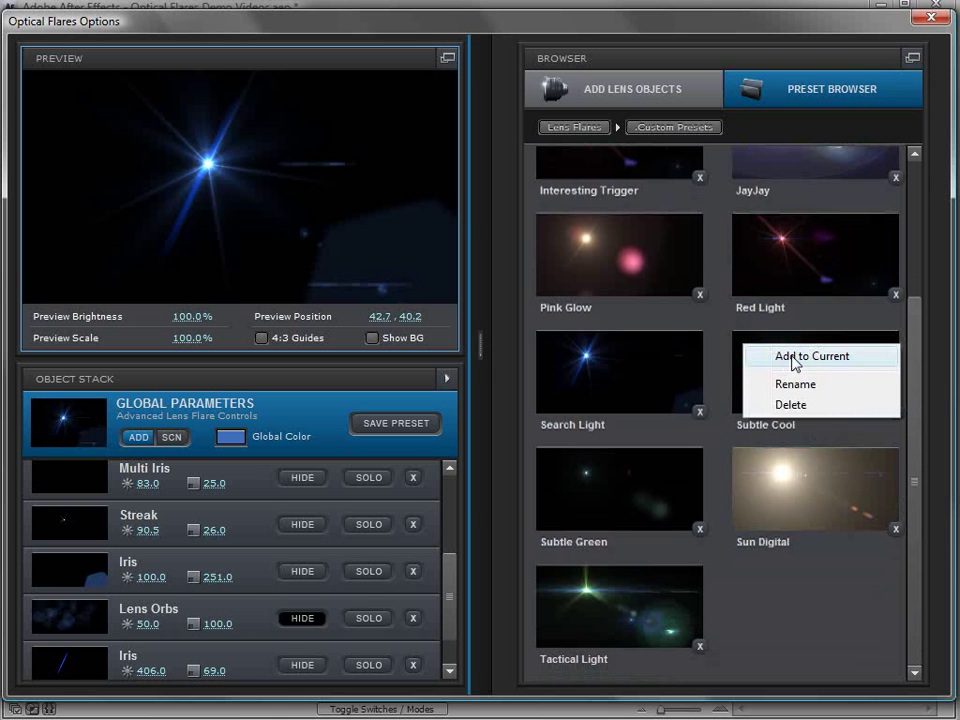
pyautogui.click(735, 345)
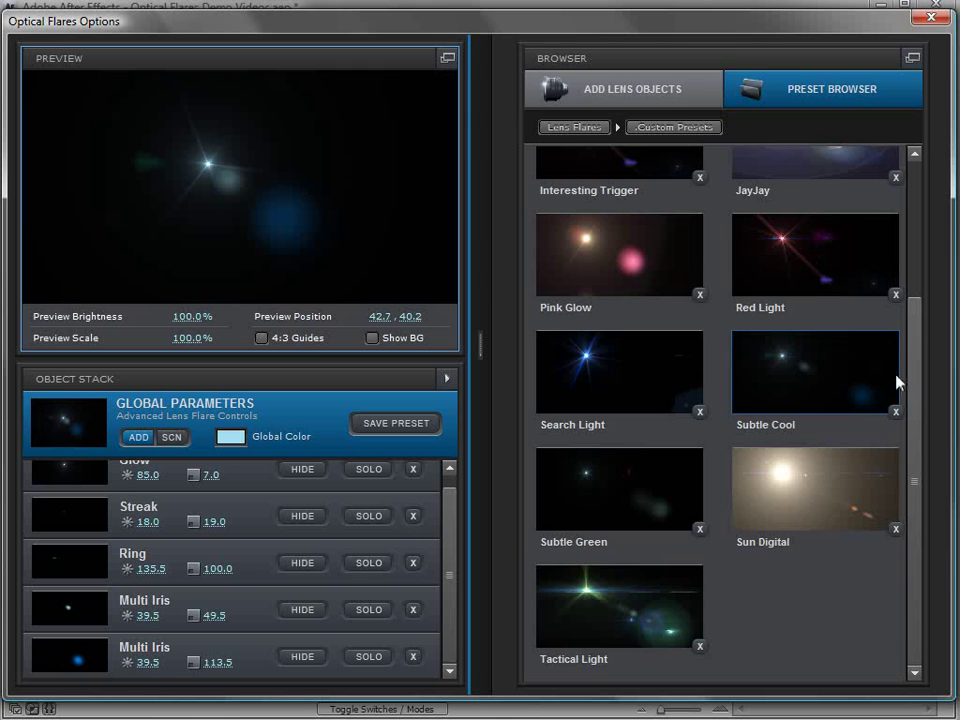
pyautogui.click(320, 400)
pyautogui.click(836, 303)
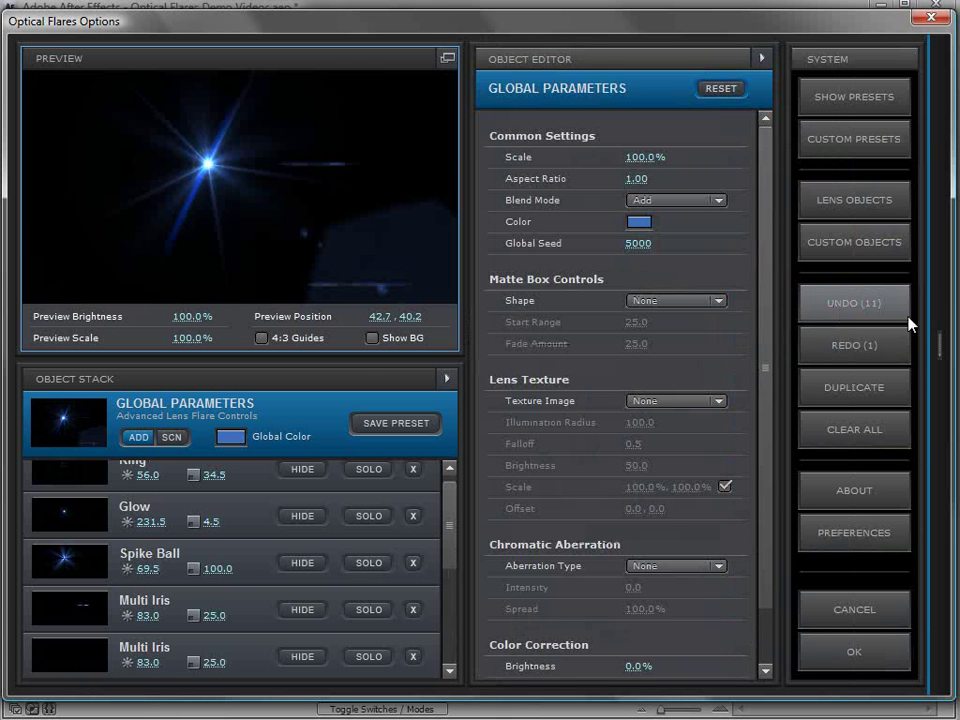
# Add Subtle Cool to the current flare and move the flare up-left.
pyautogui.rightClick(760, 342)
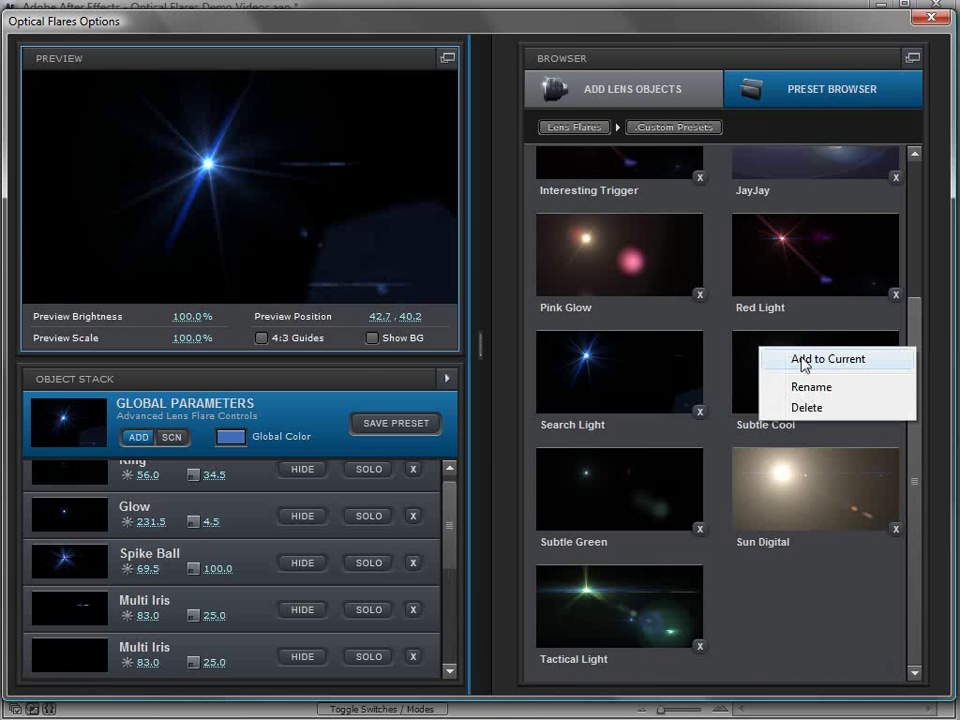
pyautogui.click(803, 360)
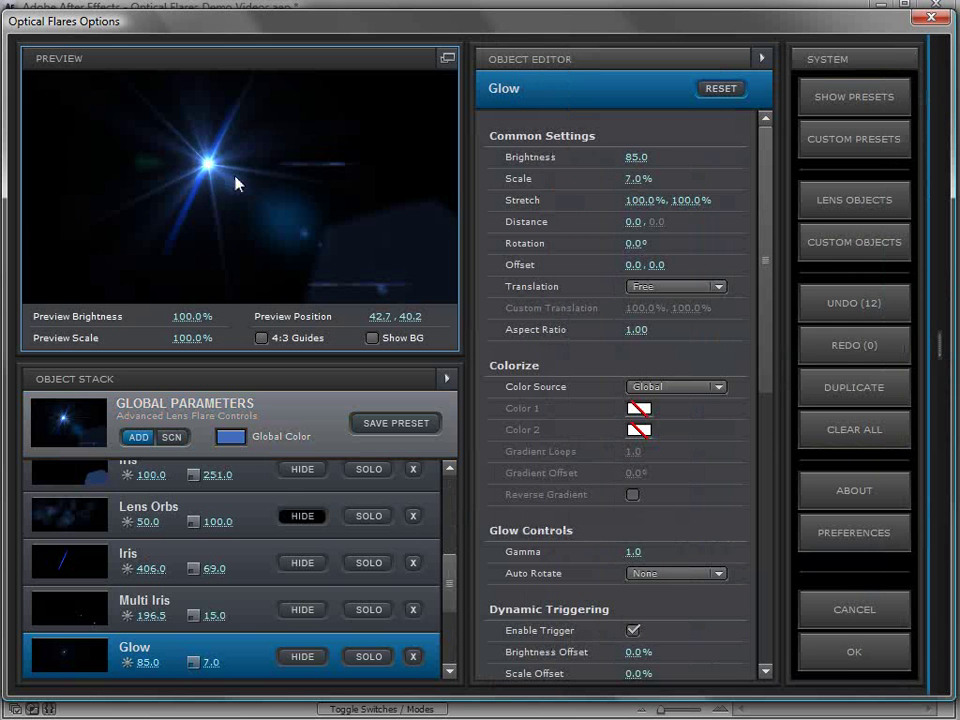
pyautogui.moveTo(238, 183); pyautogui.dragTo(180, 156)
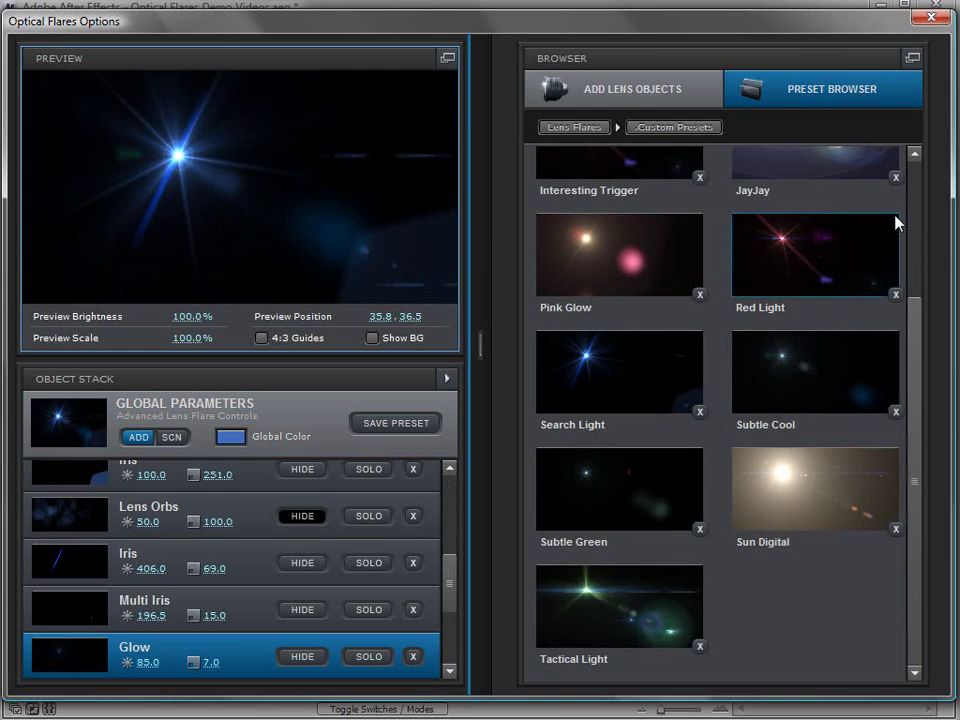
# Add the Light folder's Main Light preset to the current flare and shift it left.
pyautogui.click(596, 127)
pyautogui.click(625, 330)
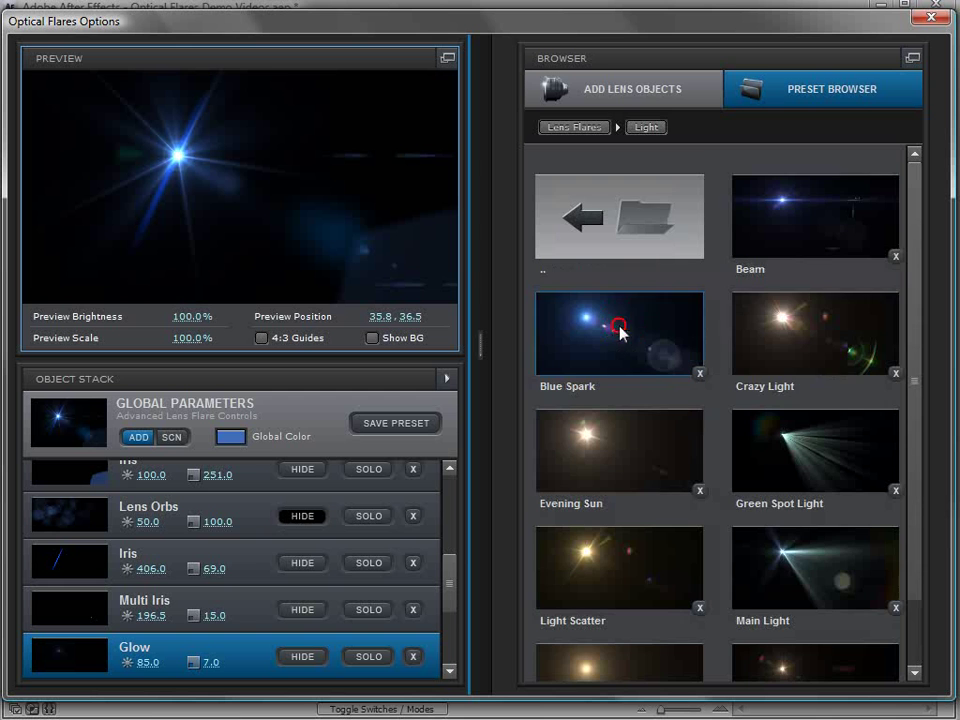
pyautogui.scroll(-1, 771, 480)
pyautogui.rightClick(770, 480)
pyautogui.click(808, 488)
pyautogui.moveTo(182, 155); pyautogui.dragTo(138, 164)
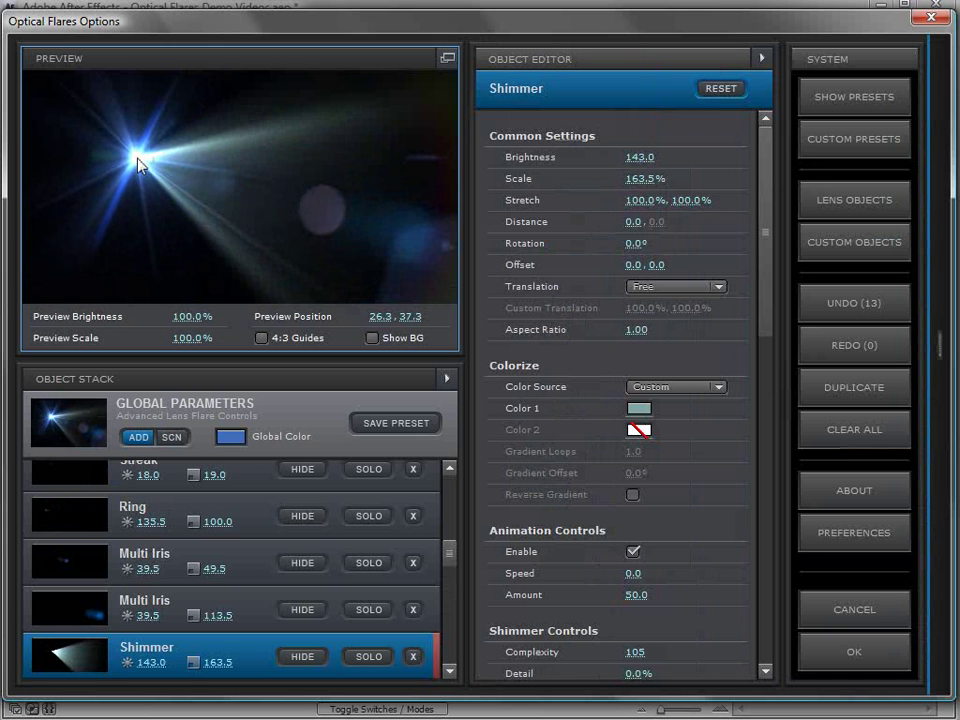
pyautogui.moveTo(452, 561); pyautogui.dragTo(450, 606)
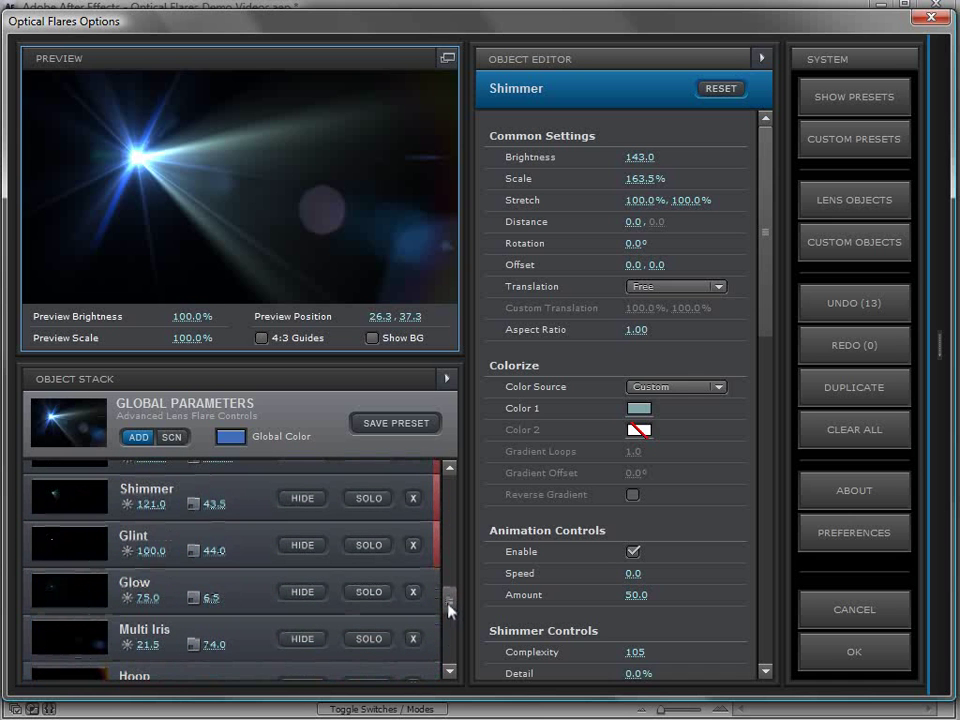
# Hide the Glow element and move the flare up and right in the preview.
pyautogui.click(307, 591)
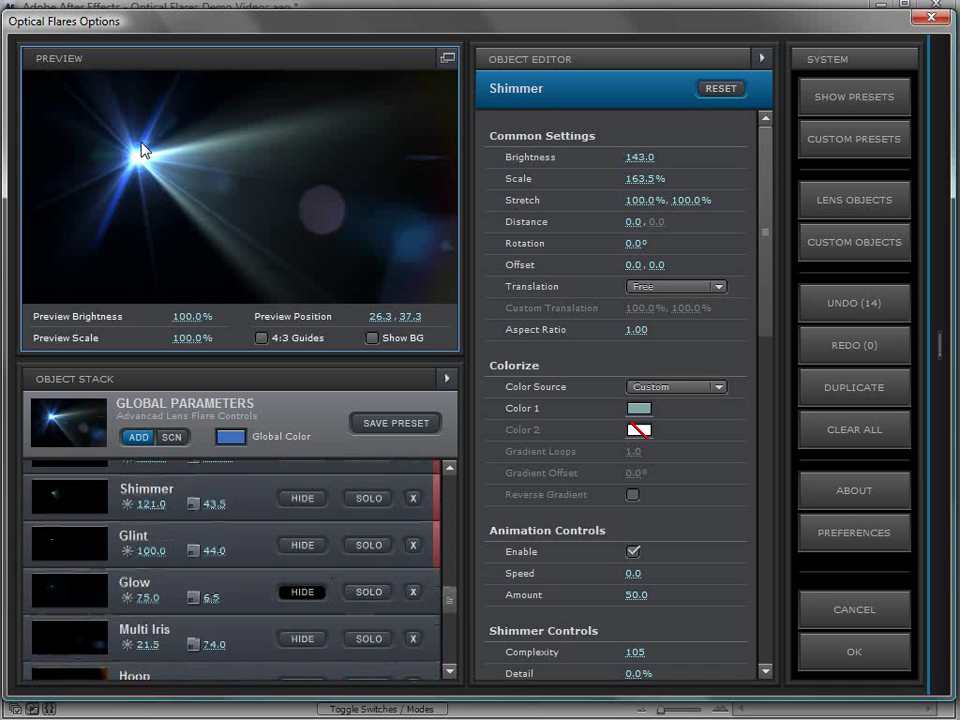
pyautogui.click(186, 135)
pyautogui.moveTo(251, 221); pyautogui.dragTo(377, 240)
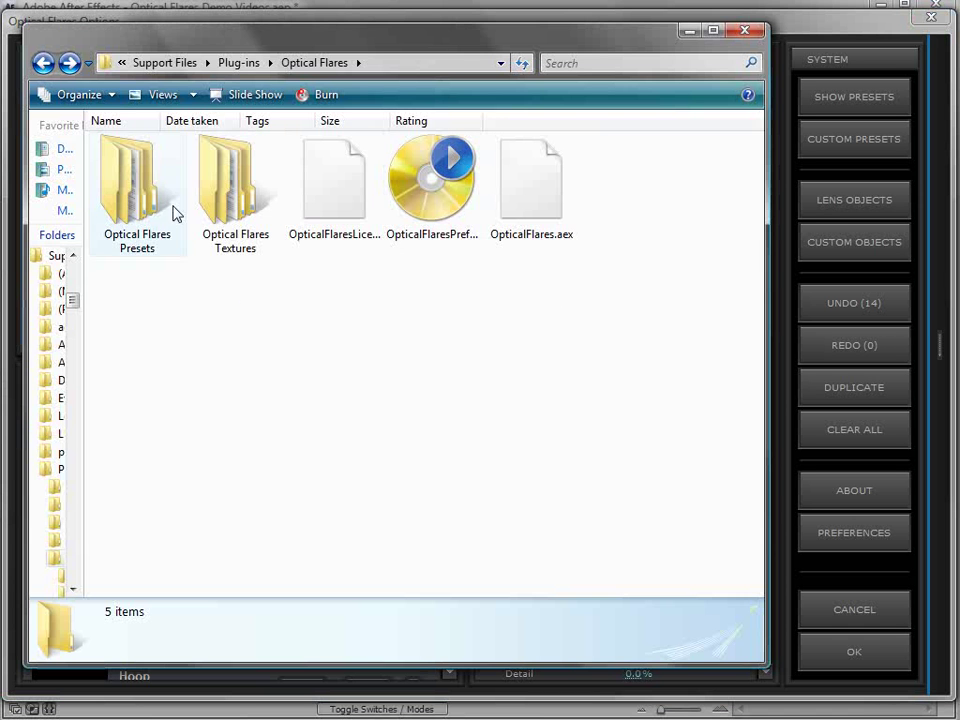
# Open Optical Flares Presets > Lens Flares > Natural Flares and load one .ofp preset.
pyautogui.doubleClick(120, 236)
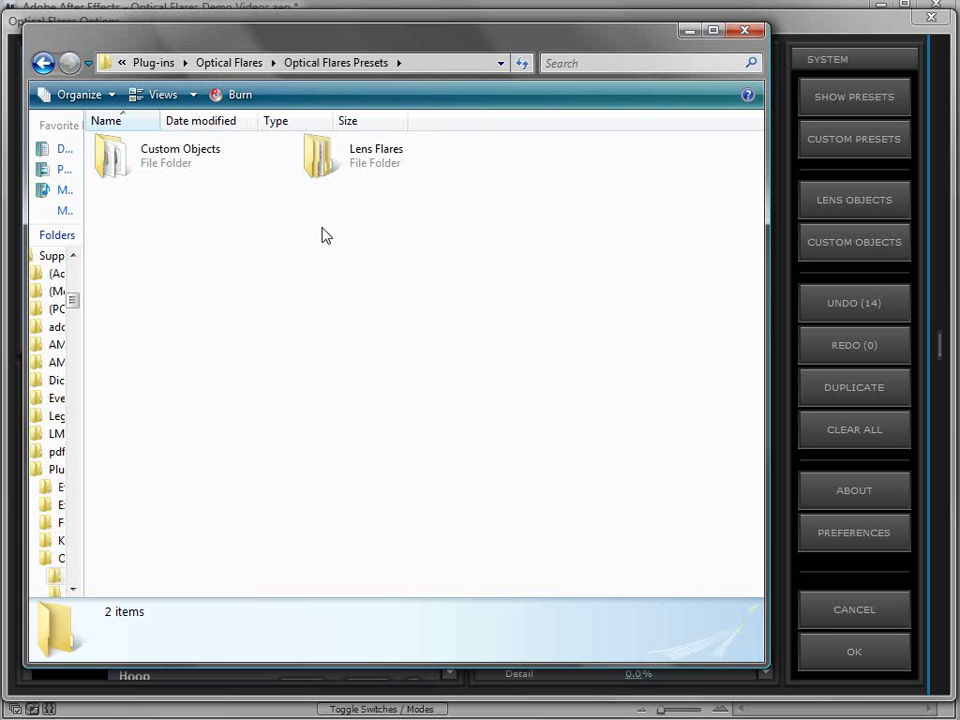
pyautogui.doubleClick(330, 160)
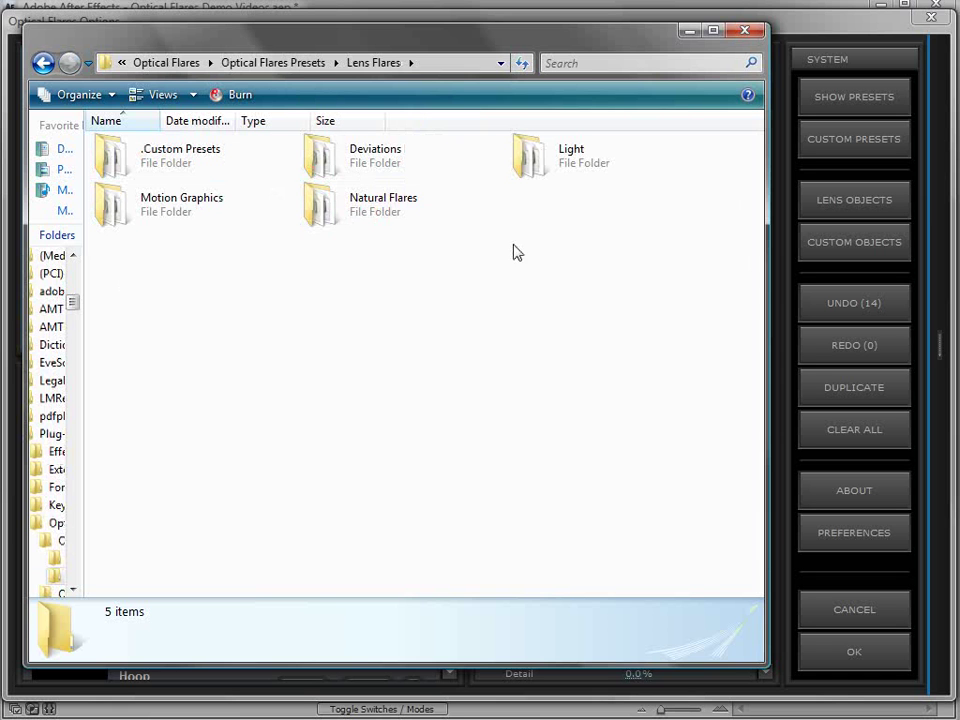
pyautogui.doubleClick(332, 208)
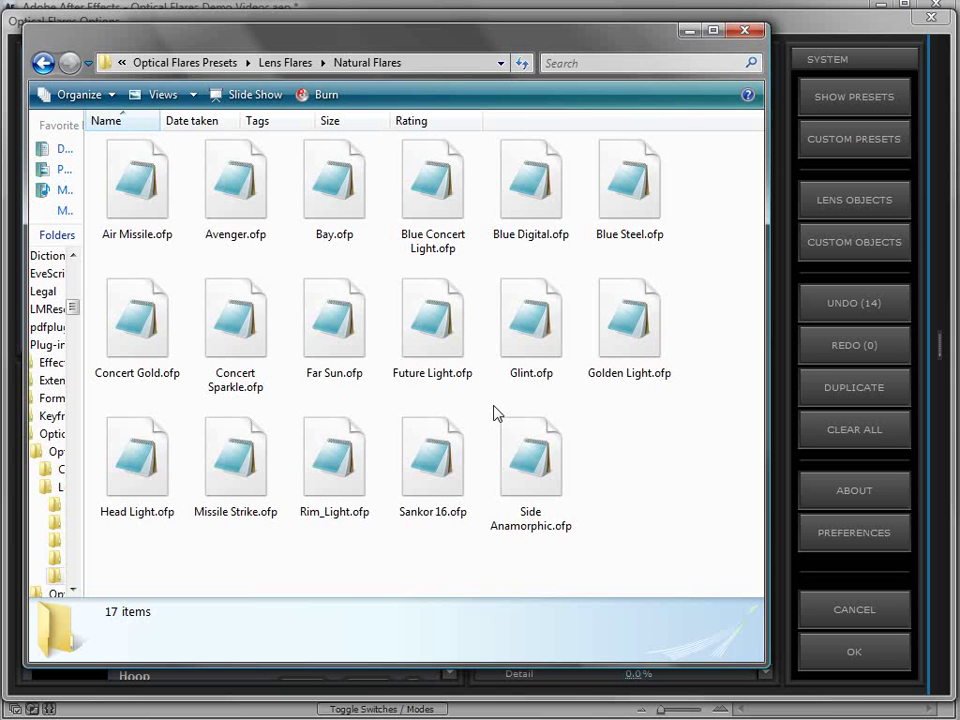
pyautogui.doubleClick(310, 373)
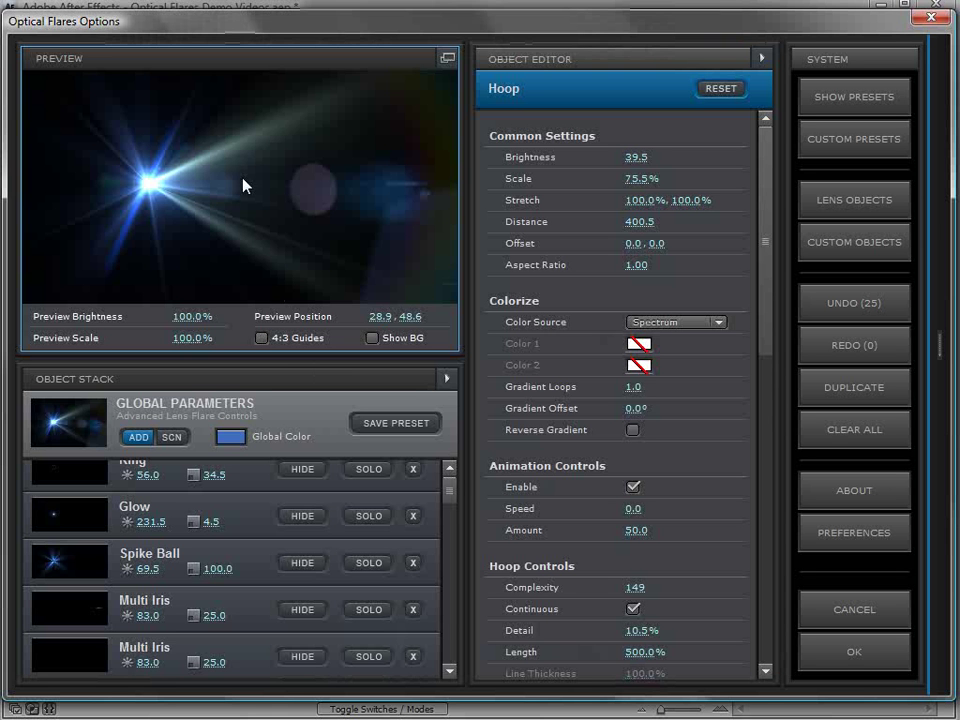
# Select the Spike Ball element and choose Save Custom Object from its context menu.
pyautogui.click(248, 565)
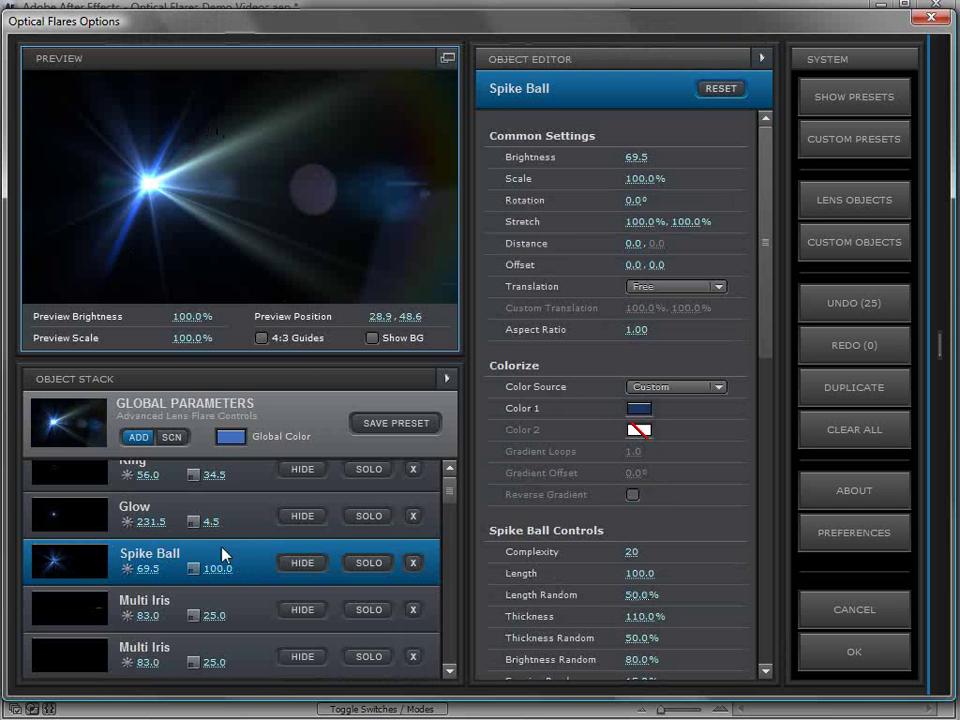
pyautogui.rightClick(242, 550)
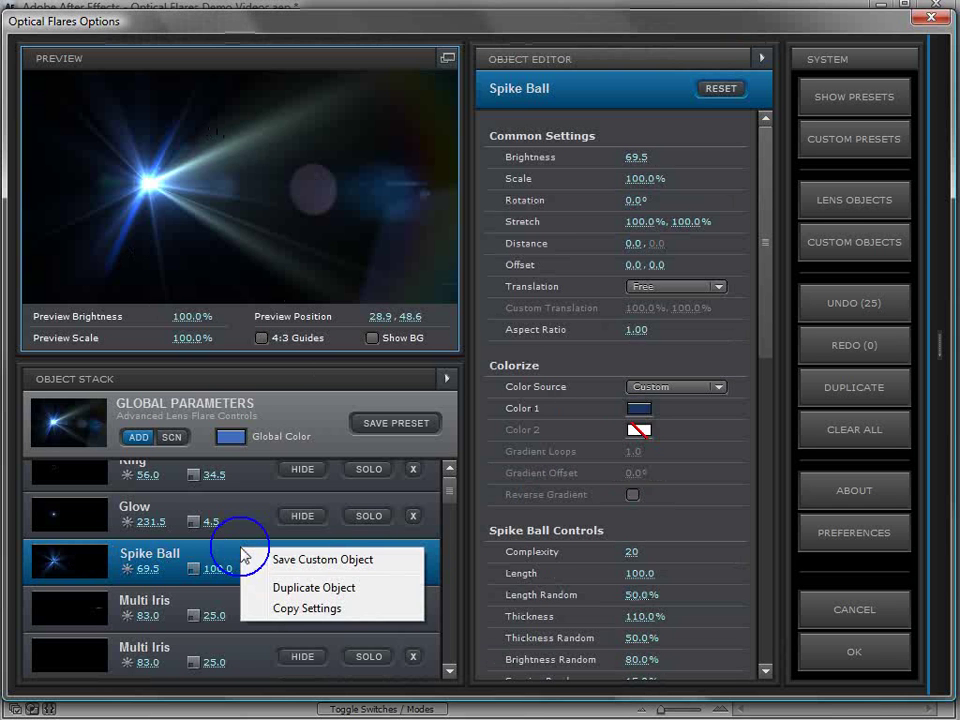
pyautogui.click(364, 566)
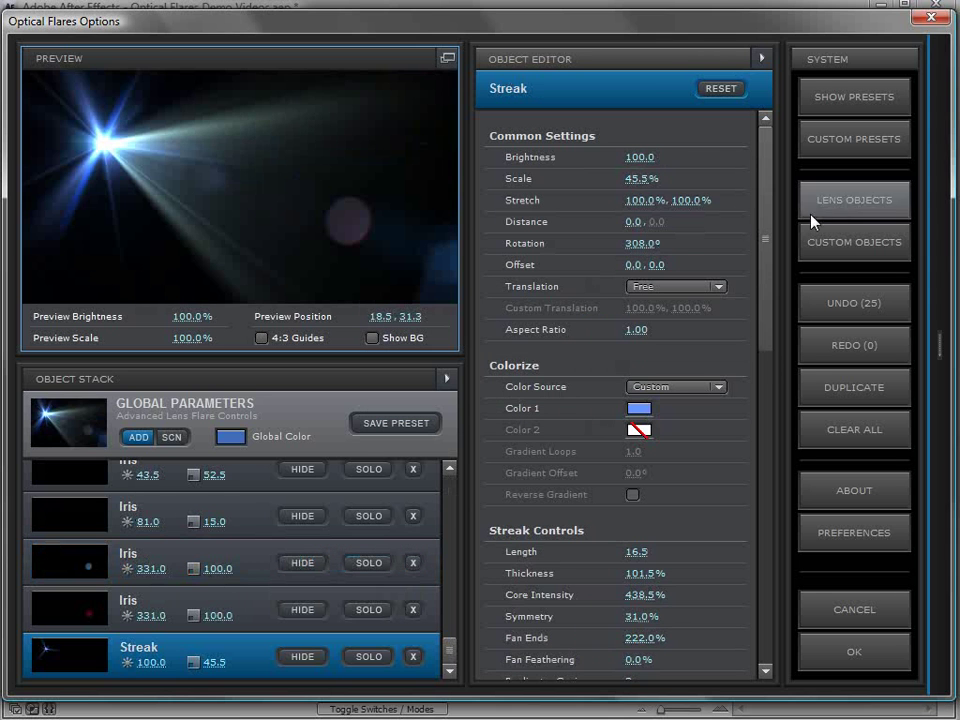
# Open the browser's Add Lens Objects tab and show the Custom objects list.
pyautogui.click(880, 243)
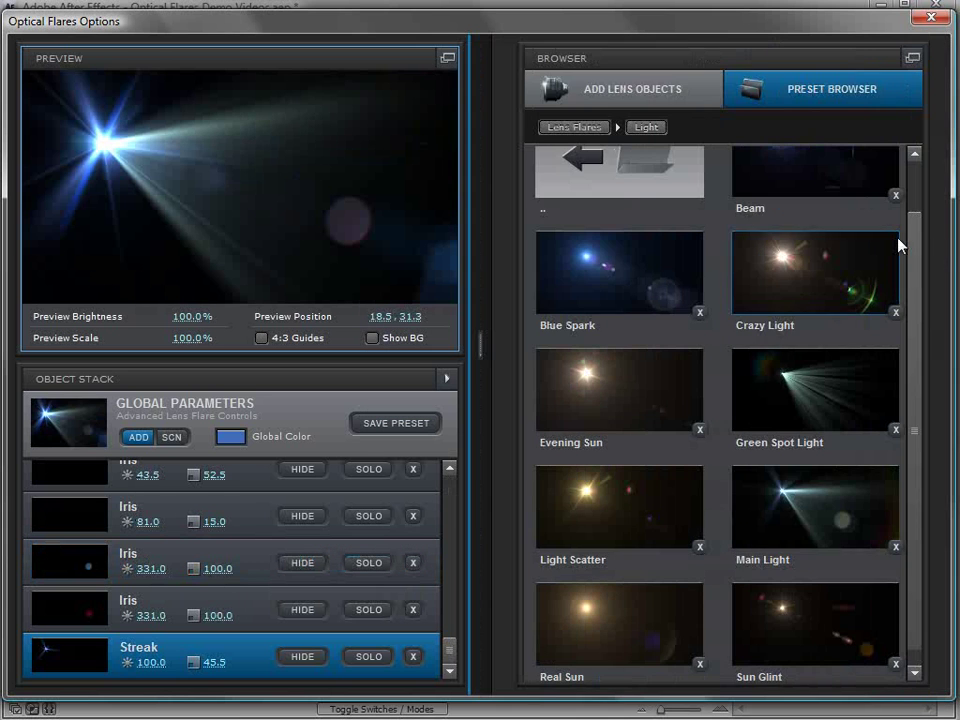
pyautogui.click(652, 94)
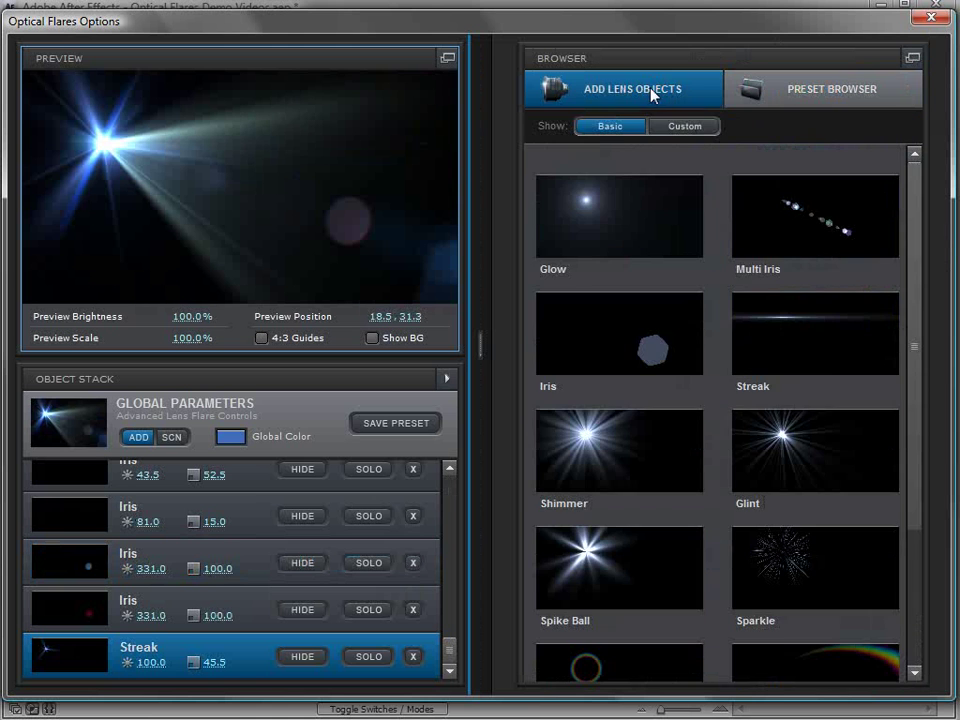
pyautogui.click(688, 127)
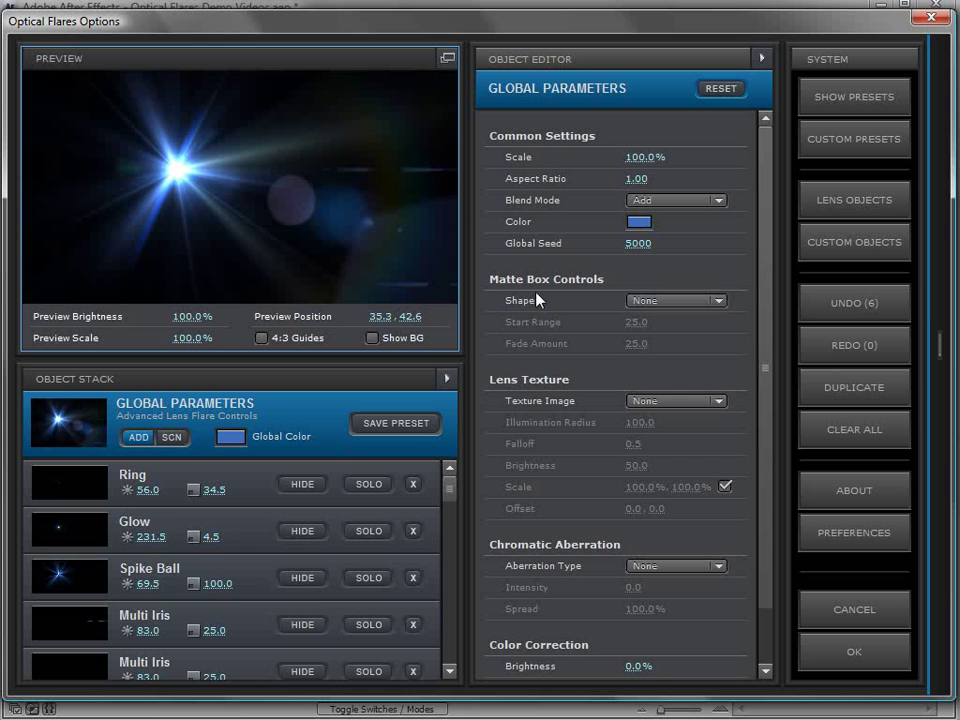
# Turn on Show BG for the city background and browse to .Custom Presets.
pyautogui.click(372, 338)
pyautogui.moveTo(198, 165); pyautogui.dragTo(181, 178)
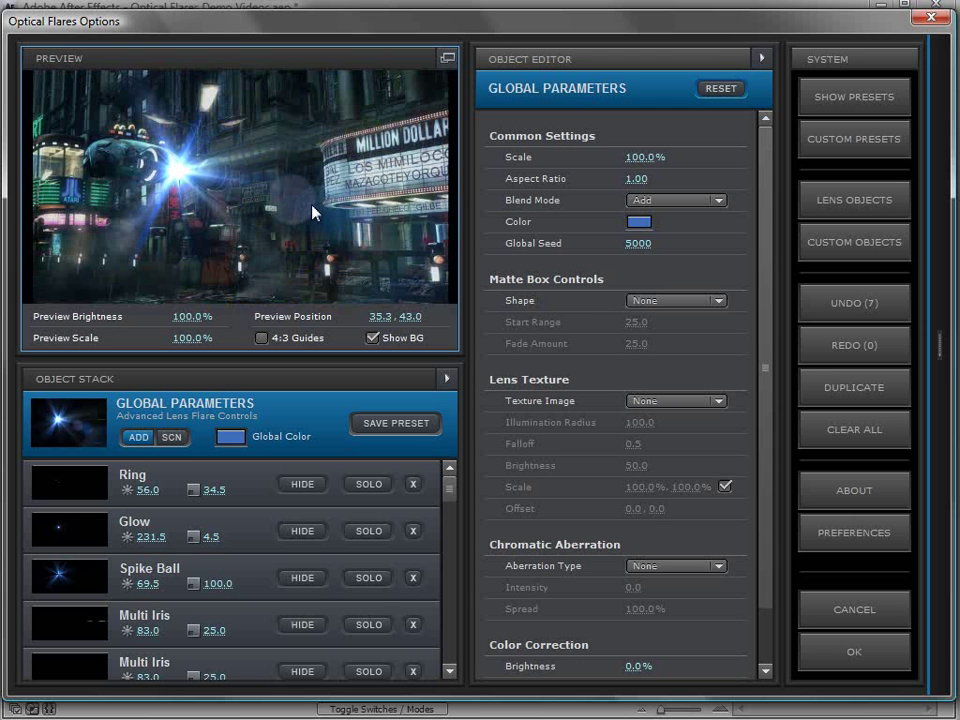
pyautogui.click(880, 212)
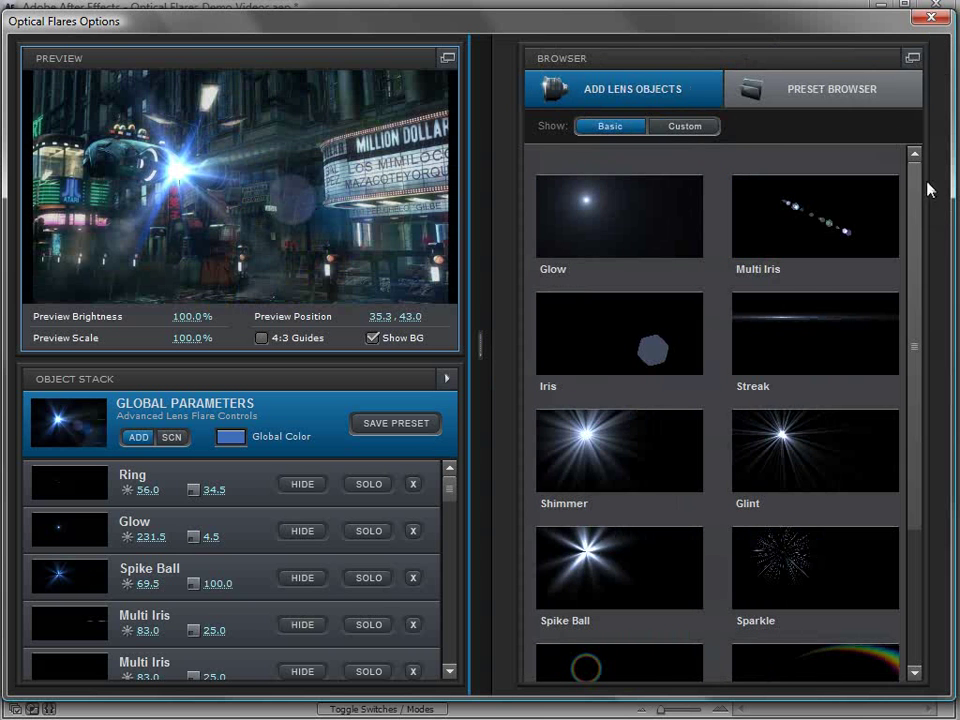
pyautogui.click(836, 100)
pyautogui.click(613, 231)
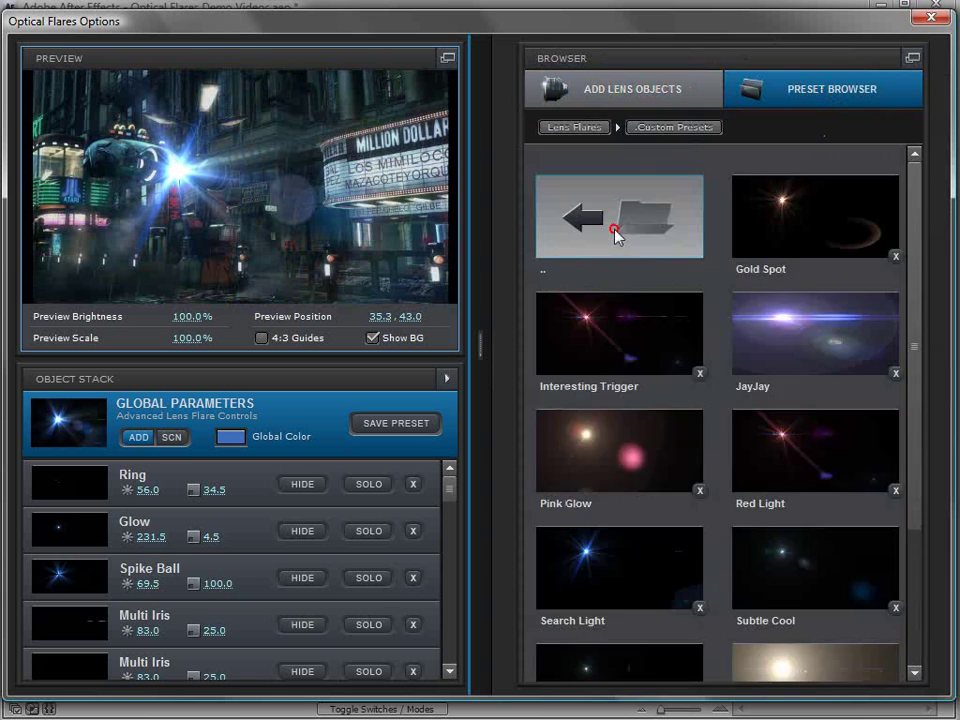
# Audition Interesting Trigger, Search Light, Subtle Cool, Gold Spot, Subtle Green, Sun Digital and Red Light.
pyautogui.click(621, 343)
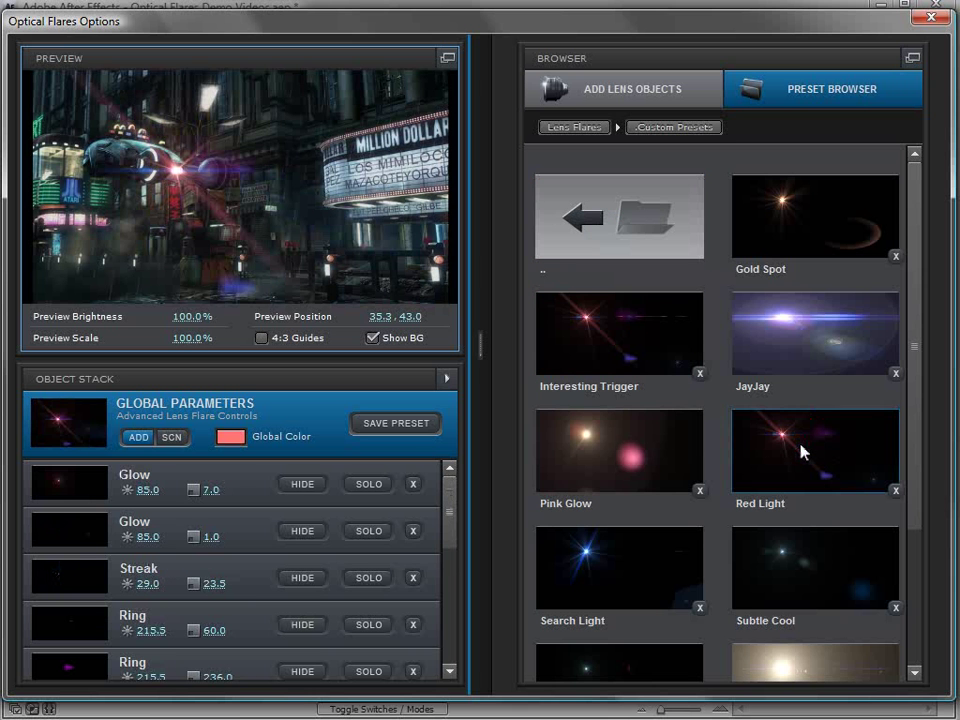
pyautogui.click(660, 560)
pyautogui.click(820, 572)
pyautogui.click(812, 237)
pyautogui.scroll(-2, 763, 480)
pyautogui.click(628, 563)
pyautogui.click(814, 559)
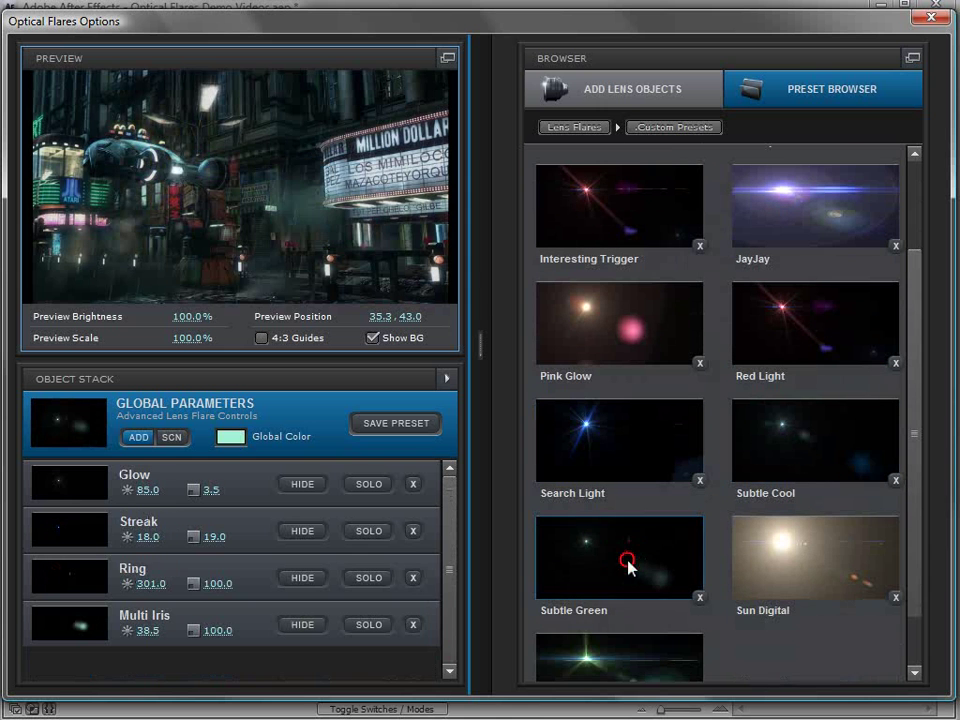
pyautogui.click(612, 658)
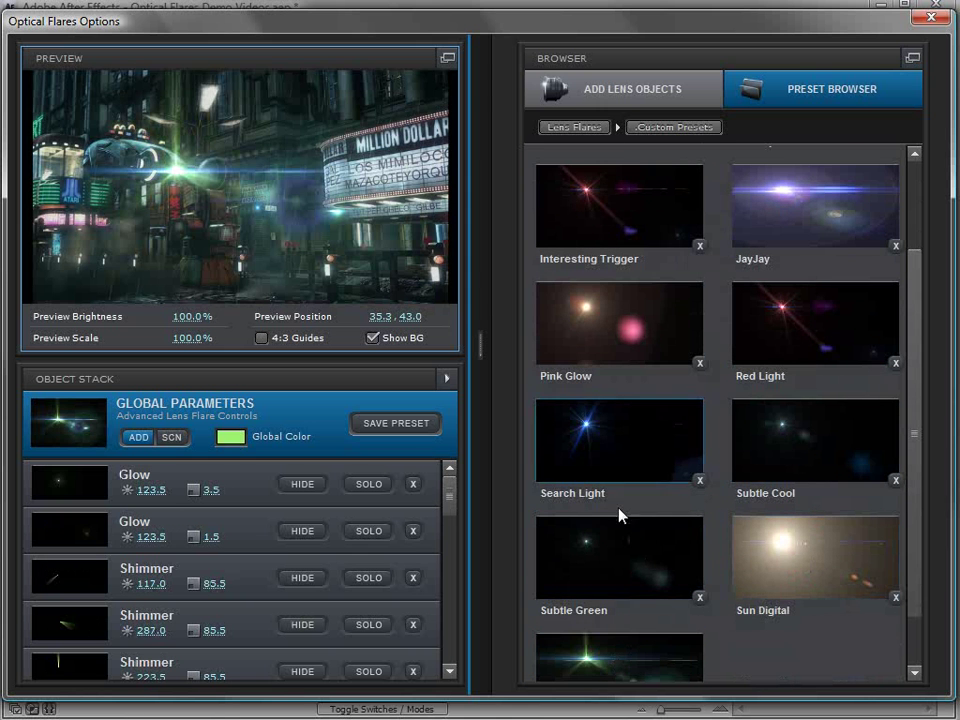
pyautogui.click(617, 221)
pyautogui.click(778, 326)
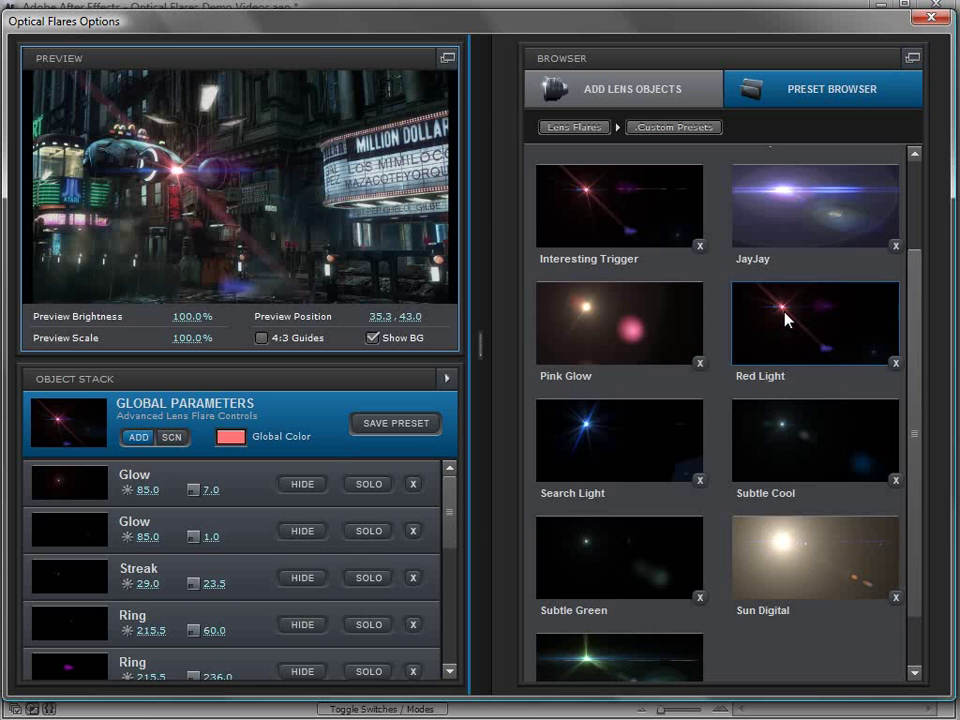
# Audition Light folder presets from Crazy Light to Blue Spark, settle on Light Scatter, edit Global Parameters.
pyautogui.click(590, 129)
pyautogui.click(640, 370)
pyautogui.click(830, 343)
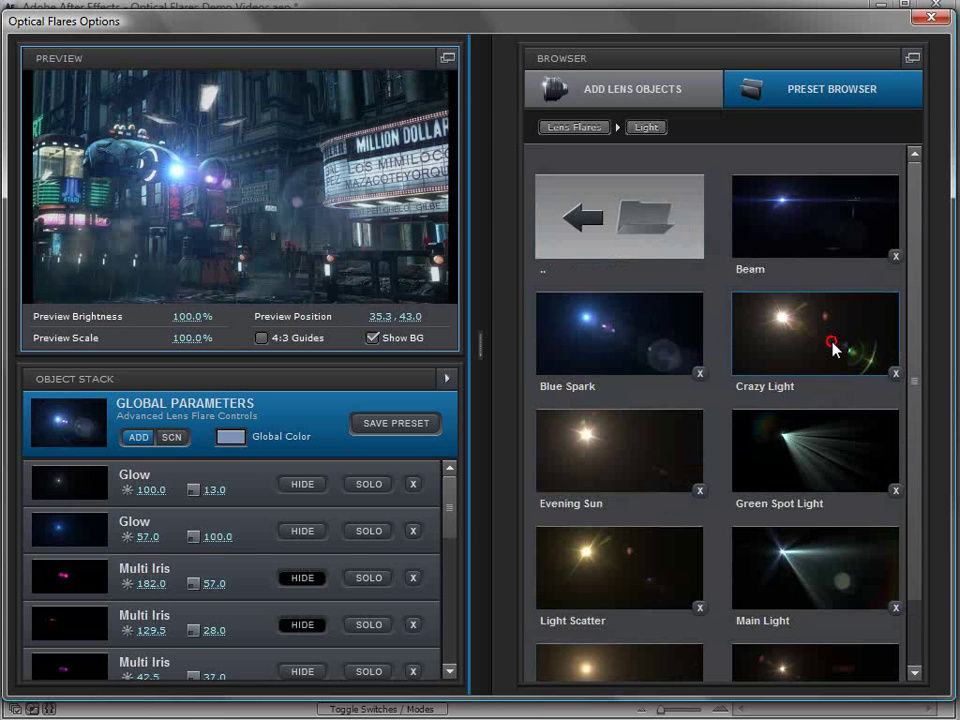
pyautogui.click(618, 450)
pyautogui.click(819, 456)
pyautogui.click(821, 540)
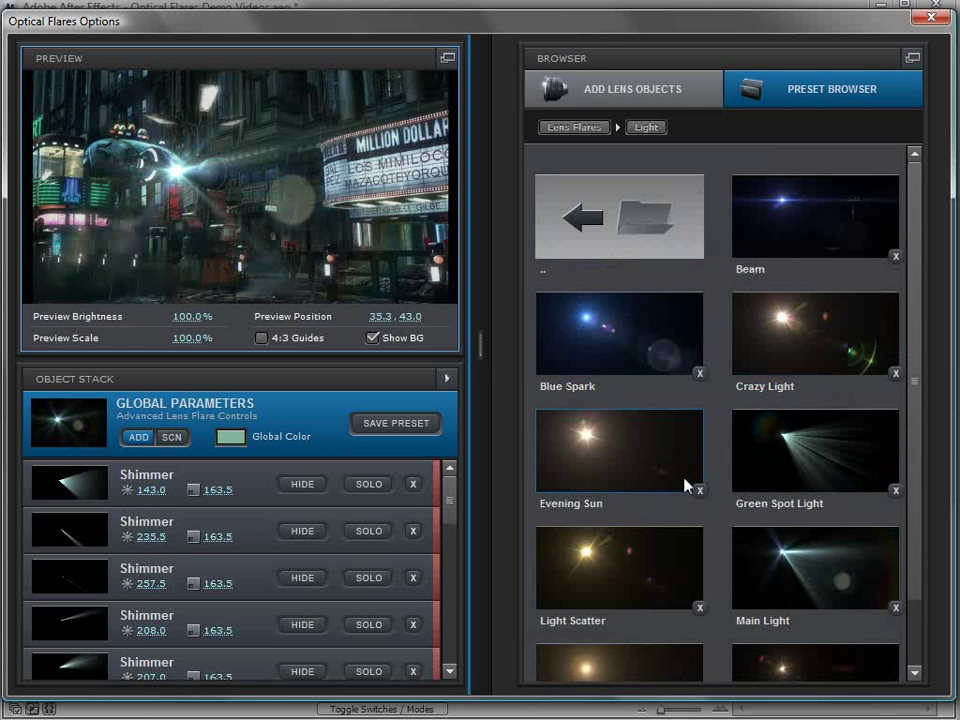
pyautogui.click(628, 365)
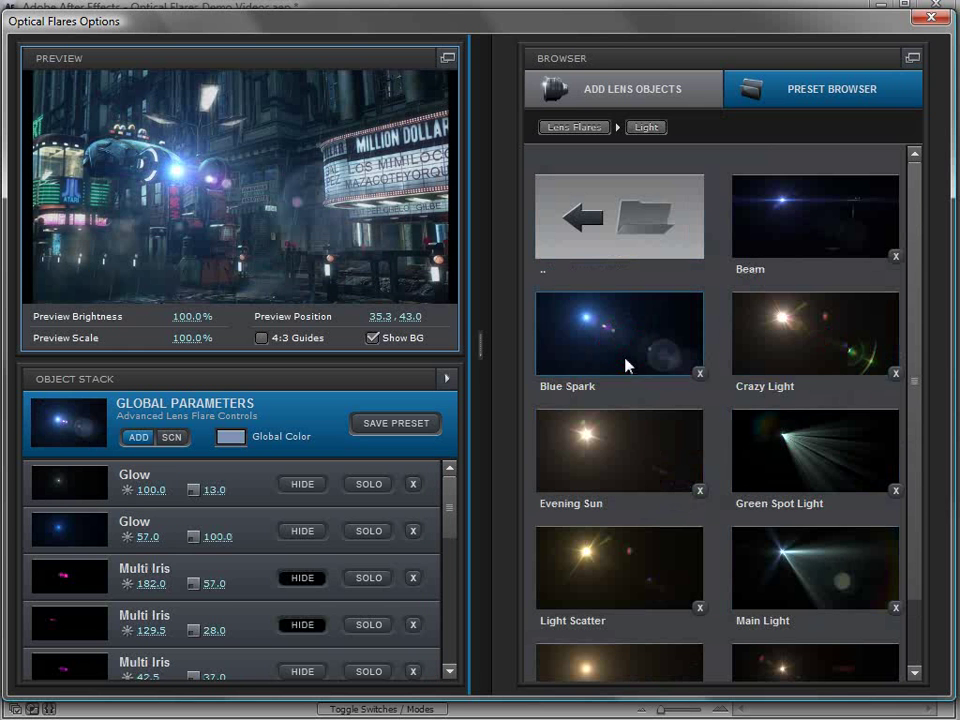
pyautogui.click(800, 220)
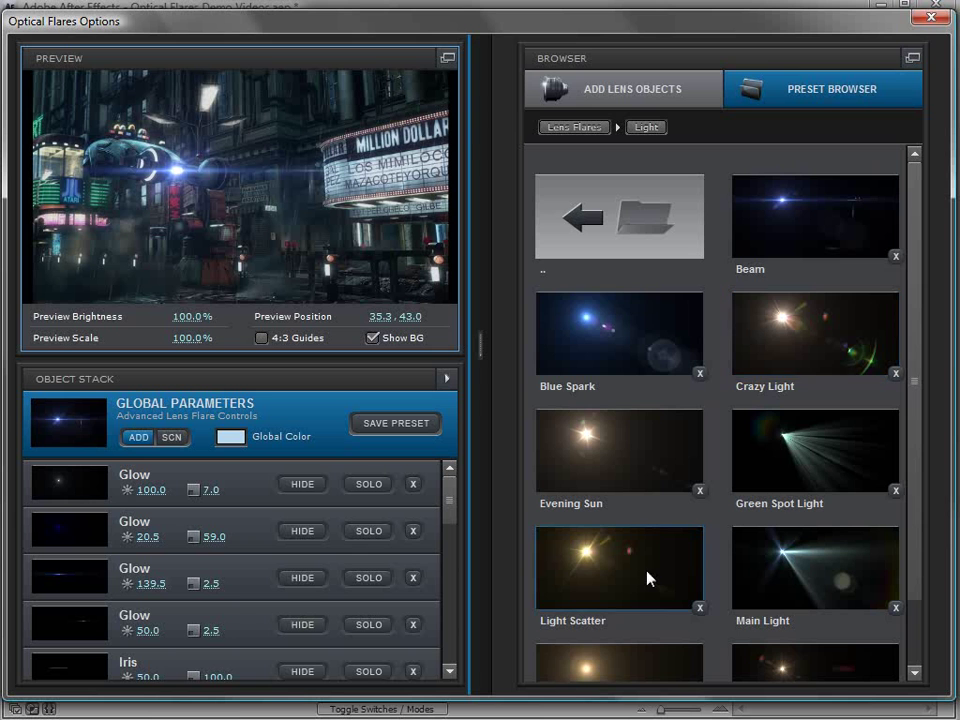
pyautogui.click(446, 377)
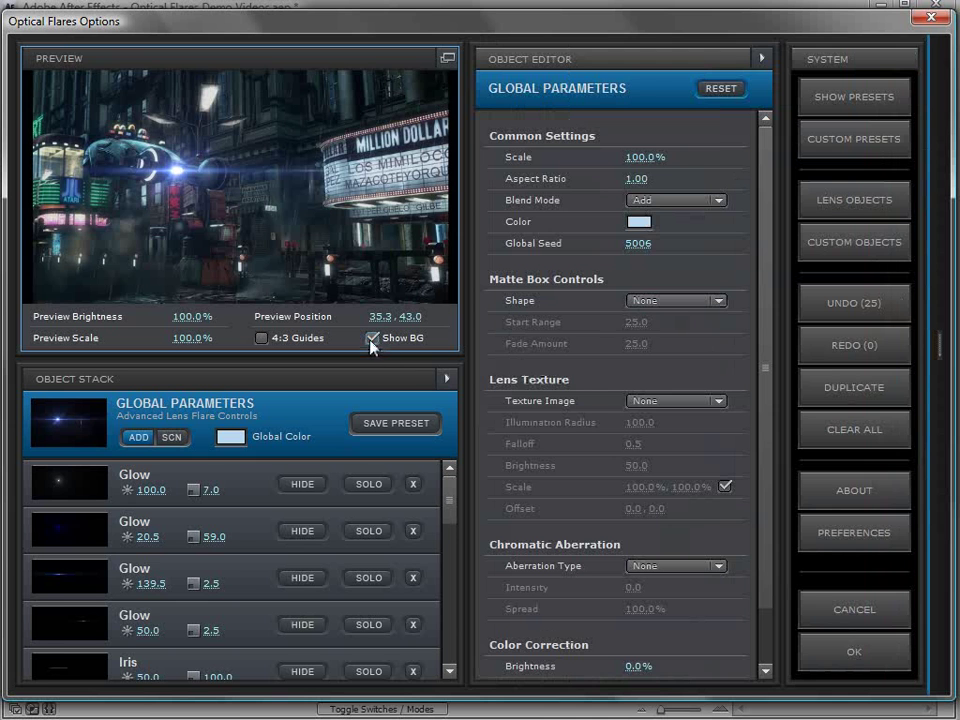
# Uncheck Show BG so the flare preview shows on black instead of the city image.
pyautogui.click(371, 341)
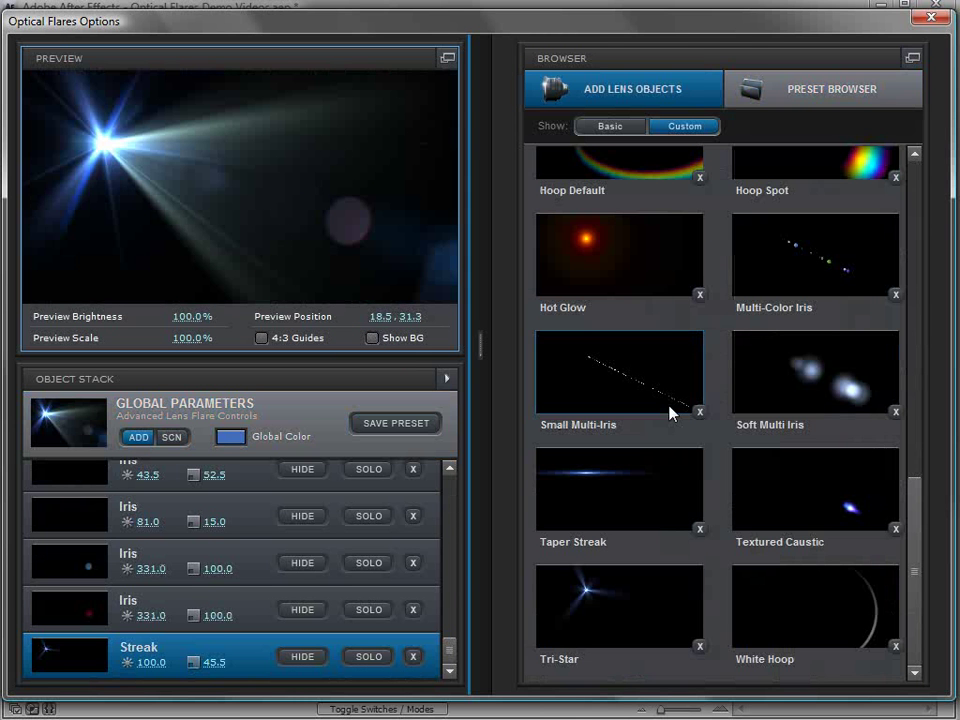